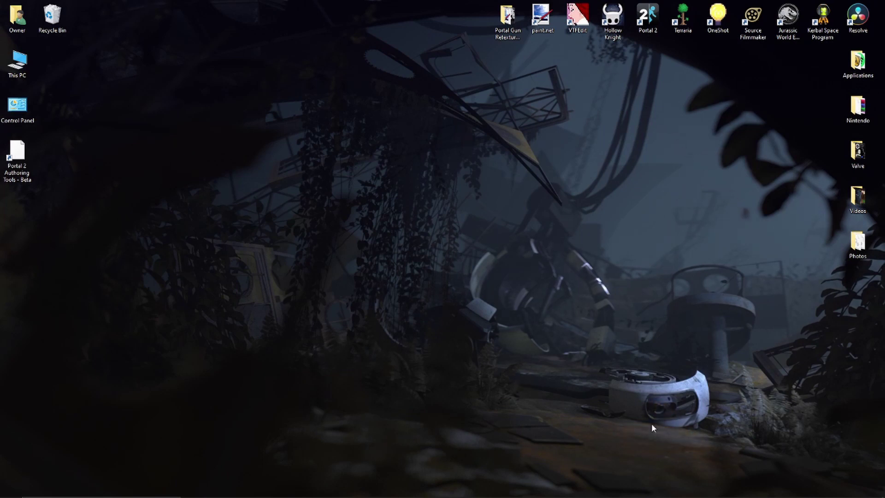
# - Download BEE2_4.36.1_win.zip from the 4.36.1 release assets on GitHub
pyautogui.moveTo(576, 497)
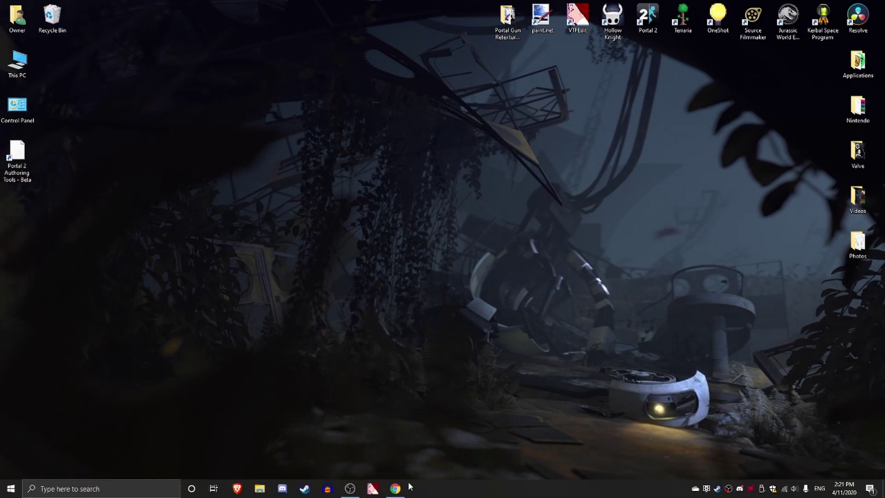
pyautogui.click(395, 488)
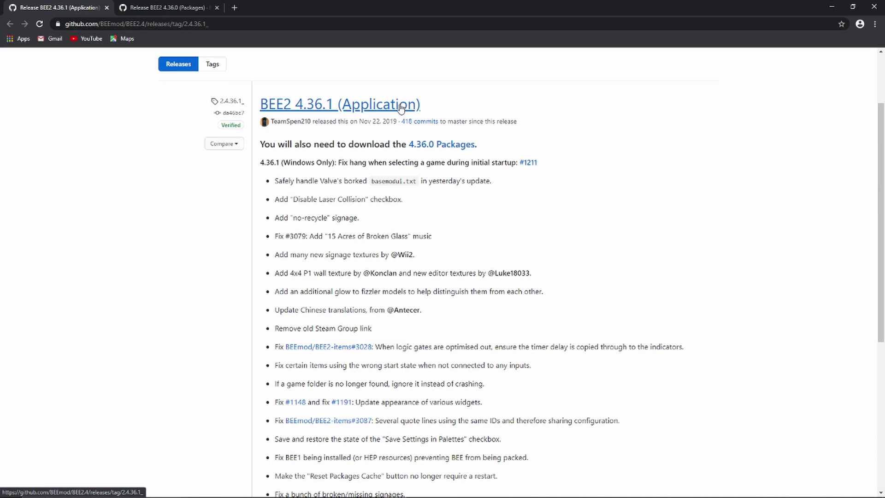
pyautogui.click(160, 6)
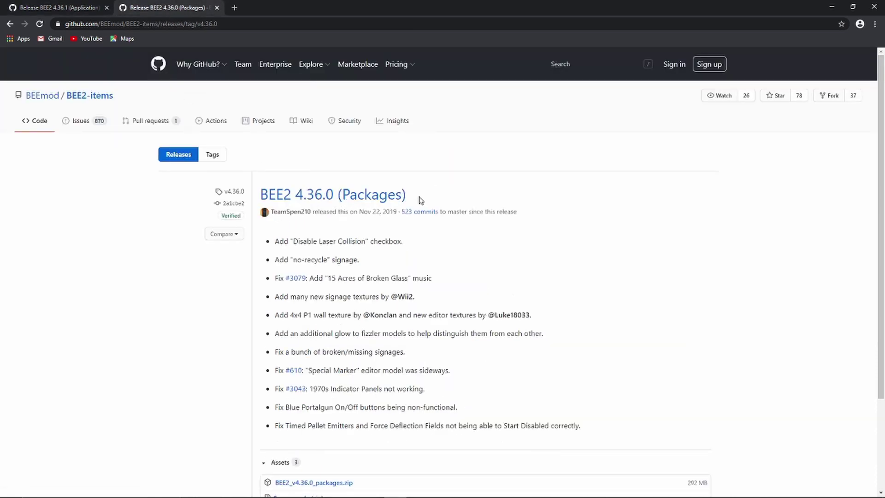
pyautogui.click(68, 5)
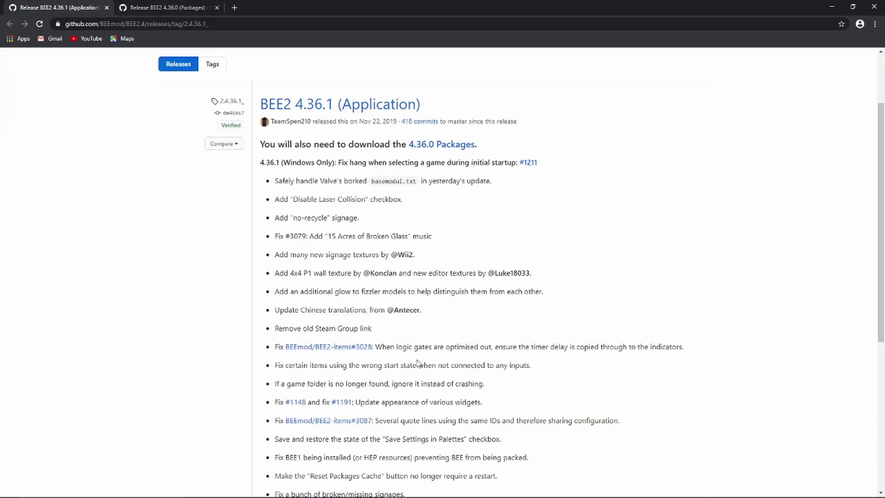
pyautogui.scroll(-6, 417, 364)
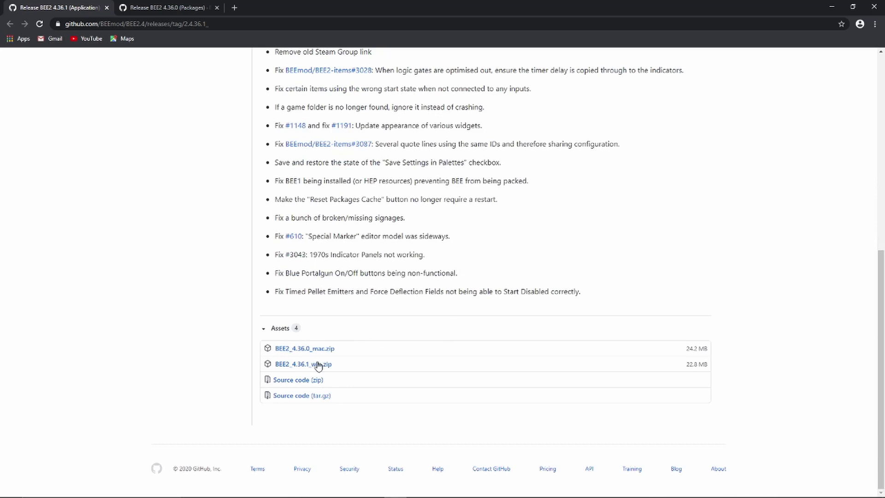
pyautogui.click(318, 366)
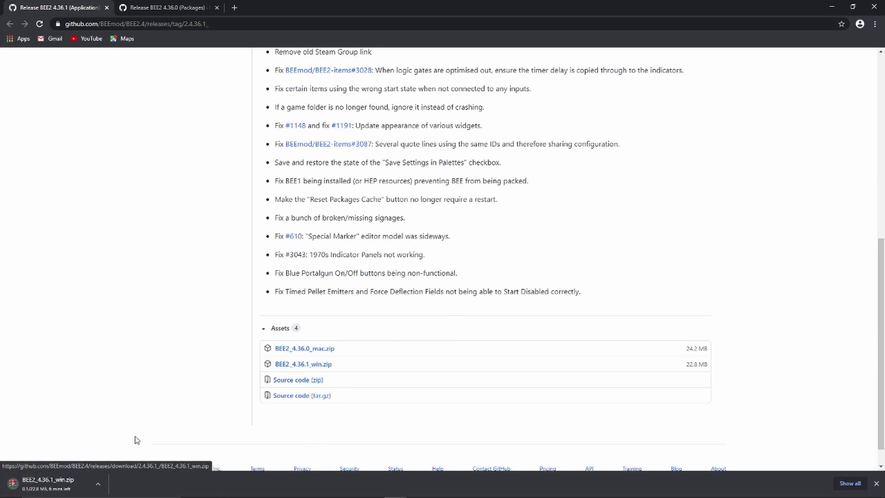
# - Download BEE2_v4.36.0_packages.zip from the 4.36.0 packages release page
pyautogui.click(129, 4)
pyautogui.scroll(-3, 369, 306)
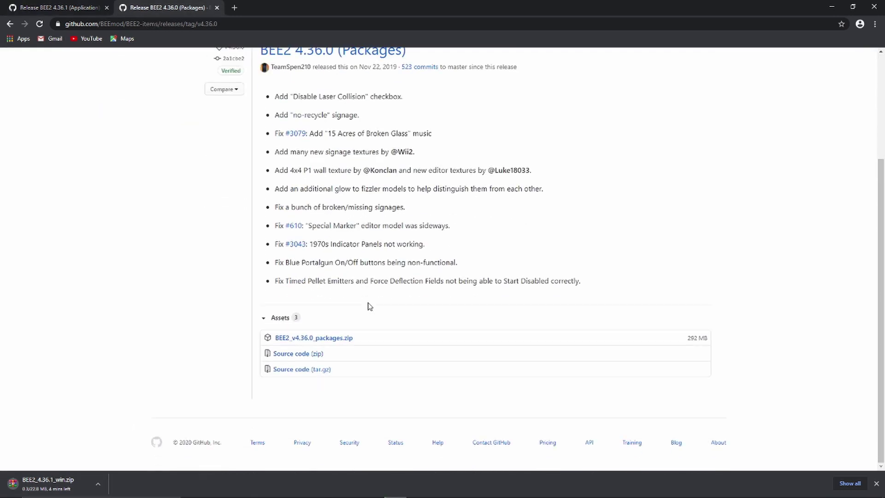
pyautogui.click(338, 340)
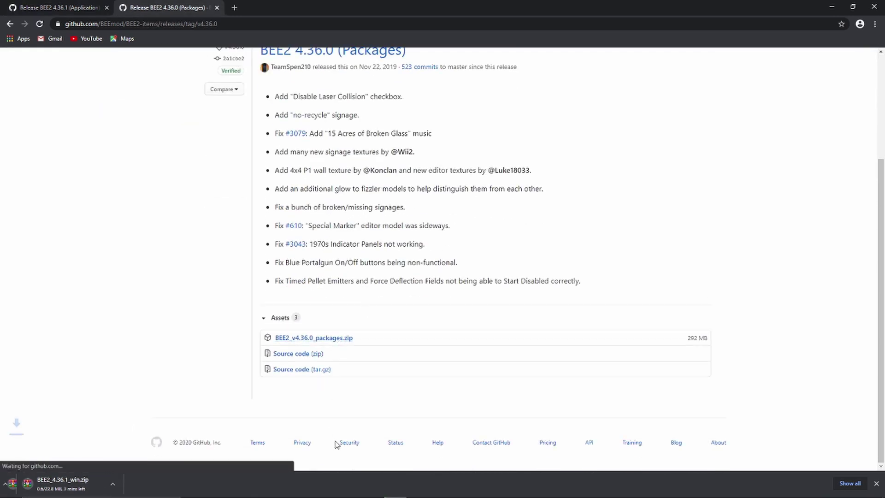
pyautogui.moveTo(283, 497)
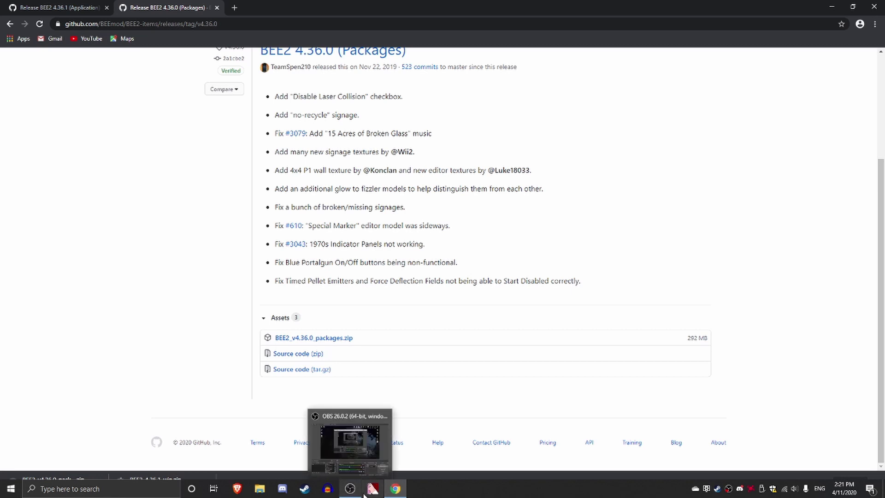
pyautogui.hotkey('ctrl', 'Tab')
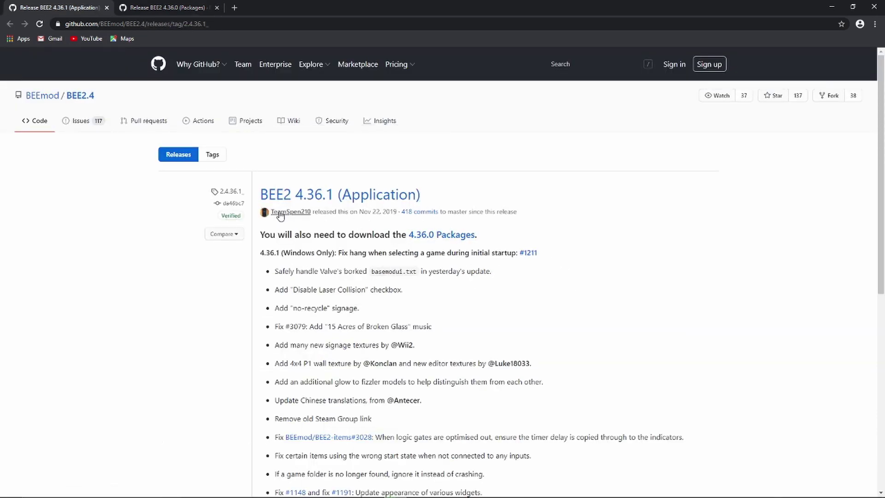
pyautogui.moveTo(293, 206)
# - Create a new desktop folder named Beemod
pyautogui.click(832, 7)
pyautogui.click(19, 243)
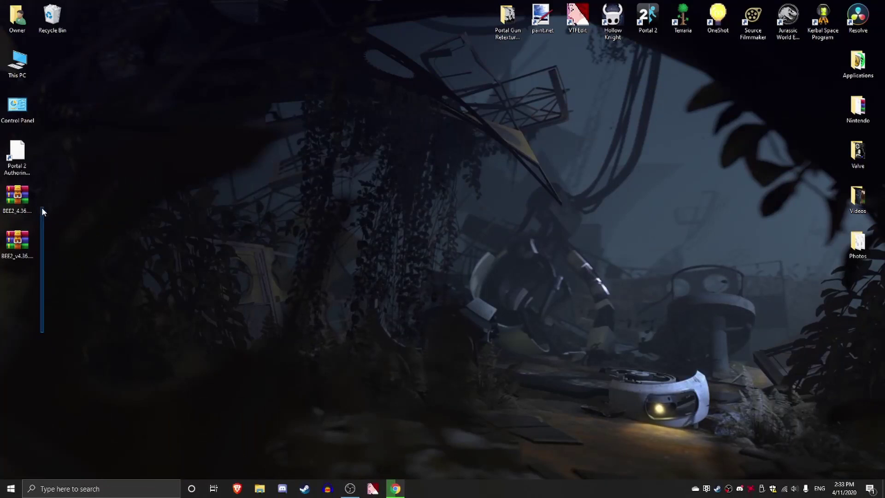
pyautogui.rightClick(98, 230)
pyautogui.moveTo(140, 316)
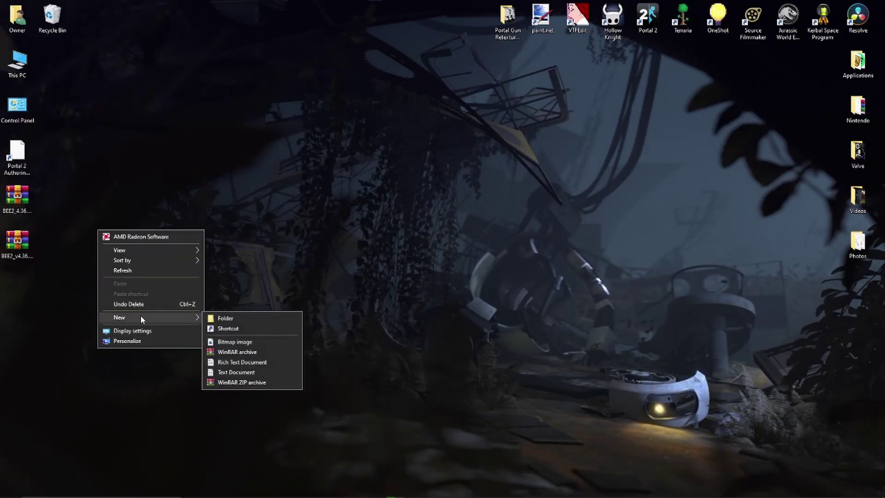
pyautogui.click(226, 318)
pyautogui.write('Beemo')
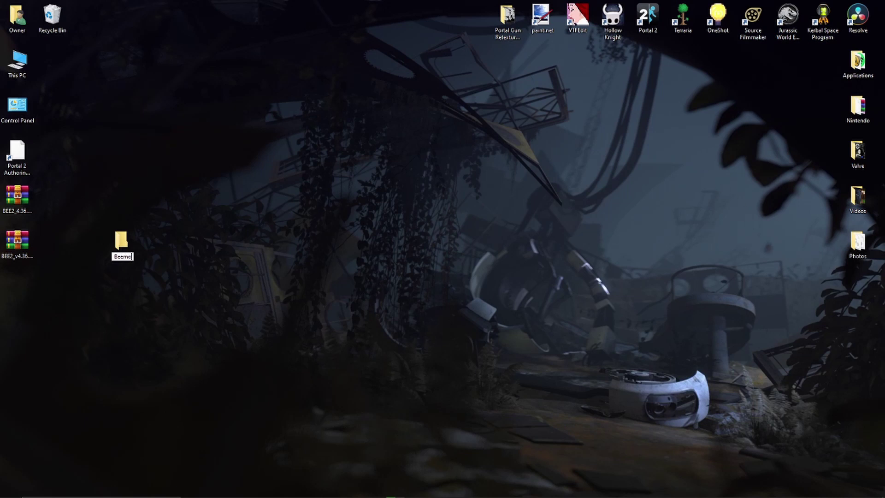
pyautogui.write('d')
pyautogui.press('Return')
pyautogui.click(118, 135)
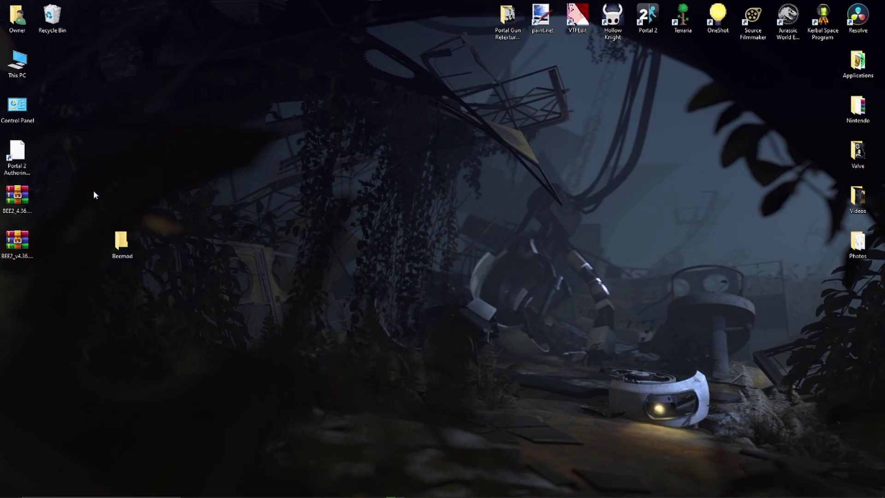
# - Extract the BEE2 4.36.1 application zip into Desktop\Beemod
pyautogui.rightClick(21, 201)
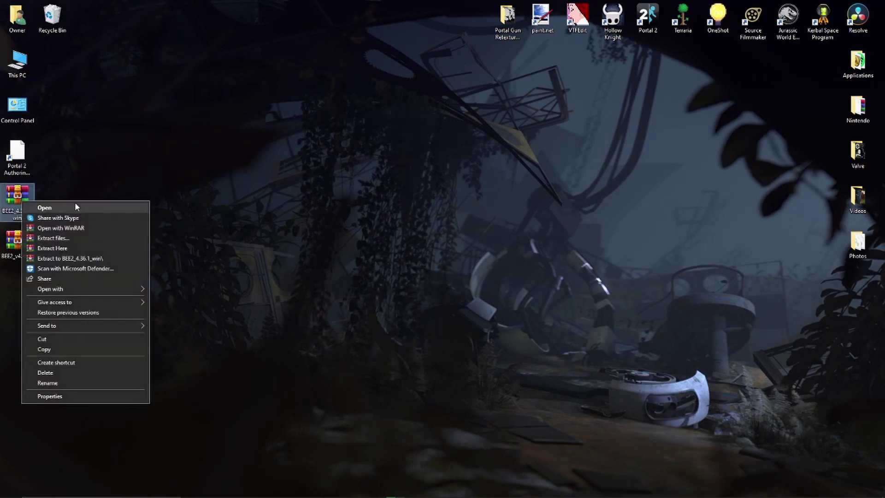
pyautogui.click(65, 238)
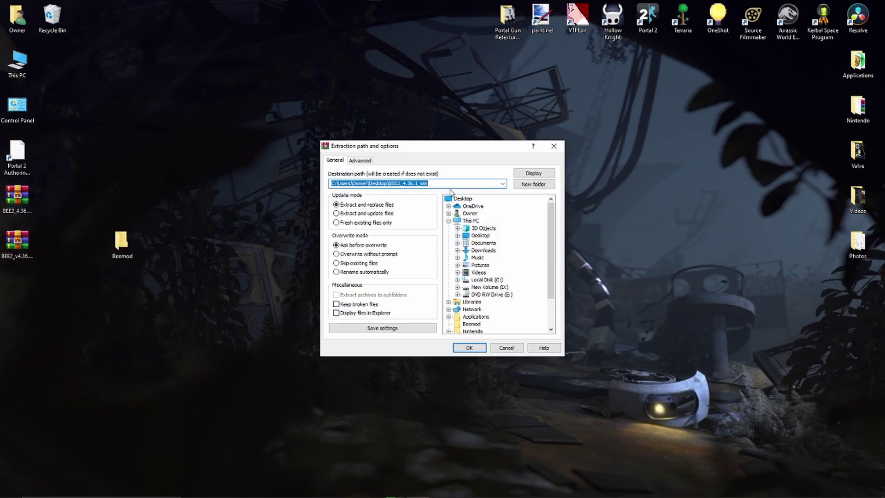
pyautogui.write('C:\\Users\\Owner\\Desktop\\Beemod')
pyautogui.click(107, 256)
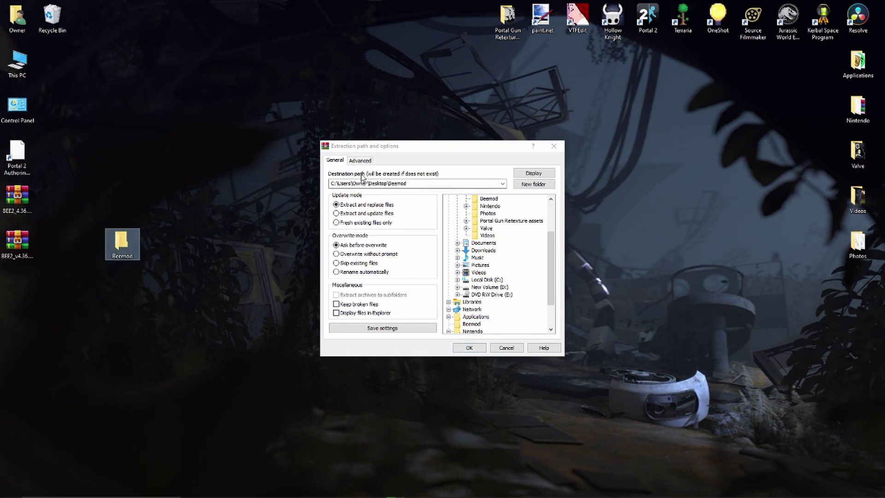
pyautogui.click(475, 348)
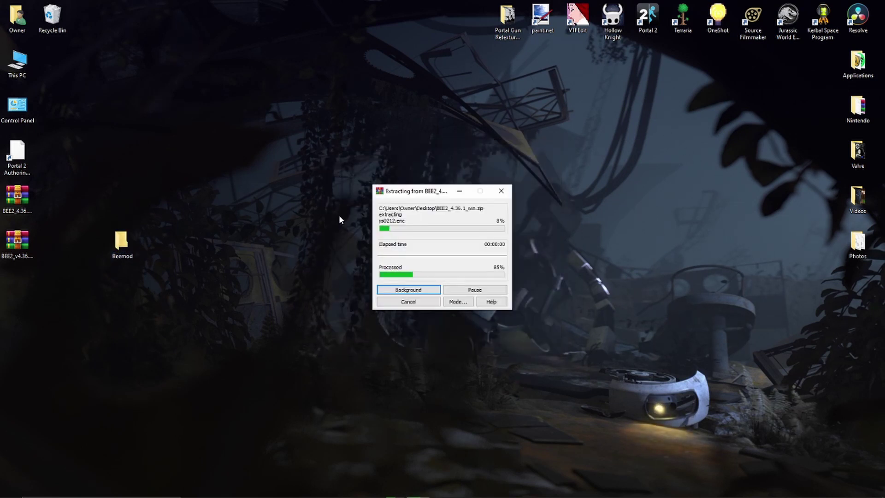
# - Extract the v4.36.0 packages zip into the same Beemod folder
pyautogui.rightClick(23, 246)
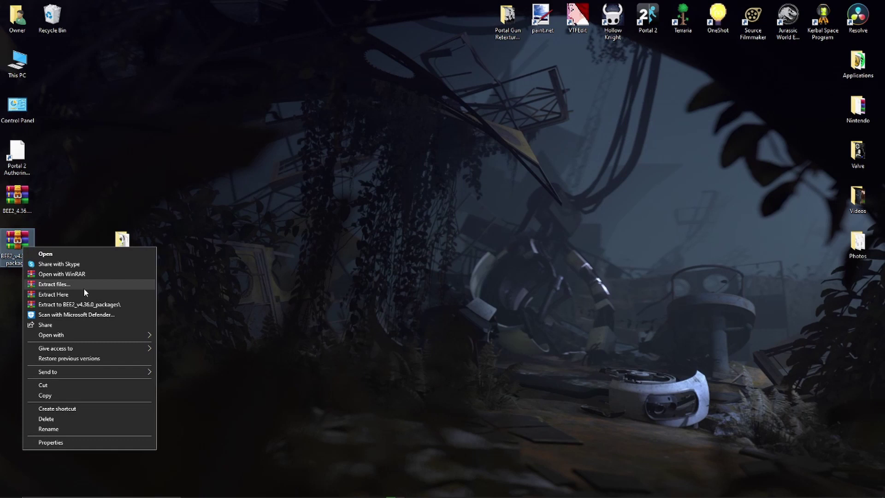
pyautogui.click(84, 288)
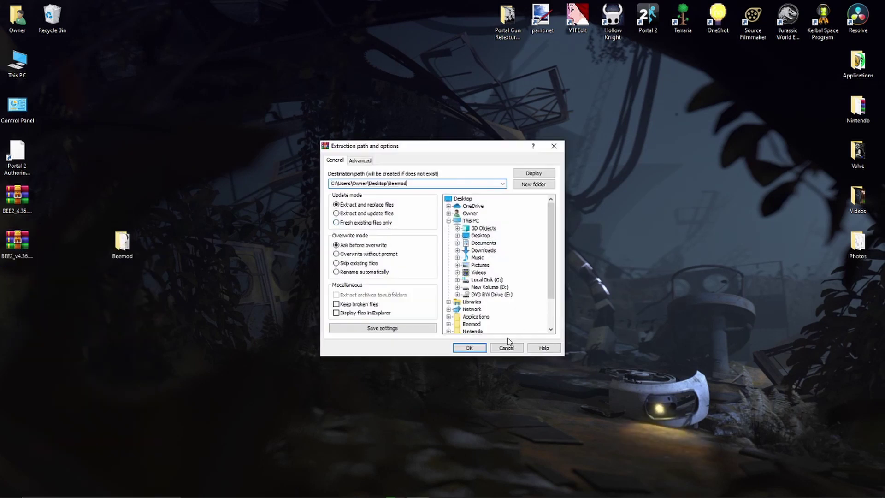
pyautogui.click(472, 351)
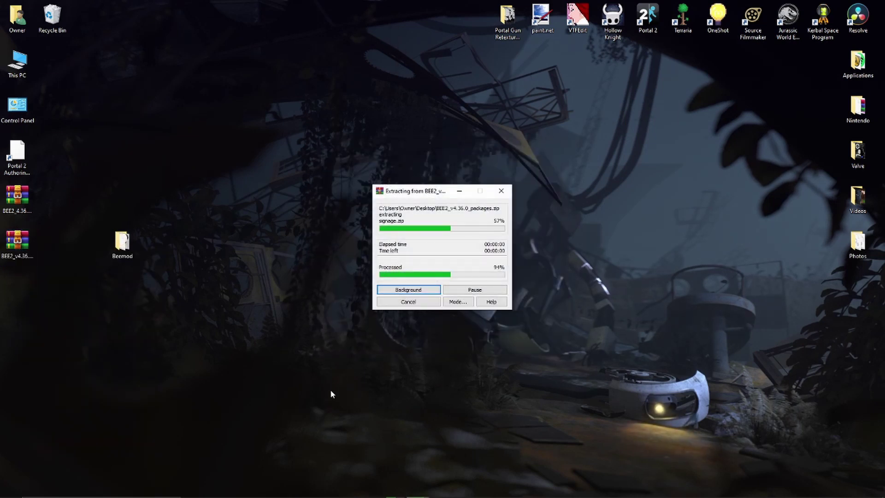
# - Open the Beemod folder and launch the BEE2 application inside it
pyautogui.doubleClick(118, 249)
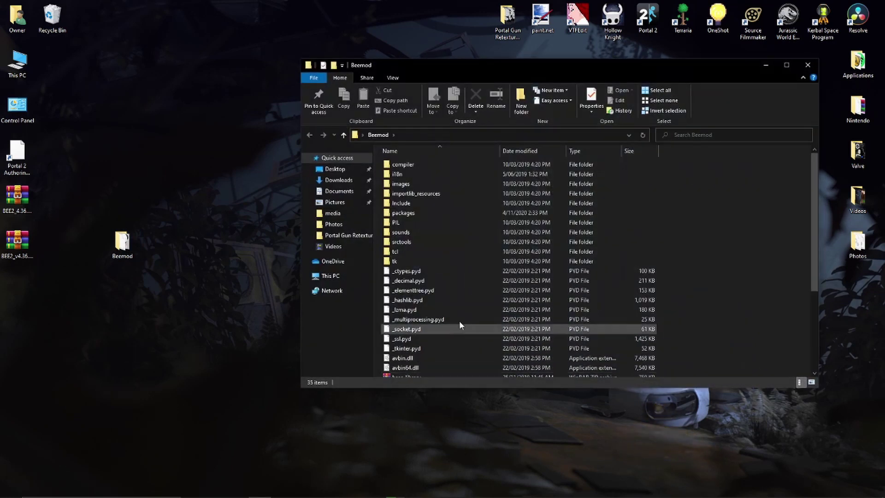
pyautogui.scroll(-4, 461, 318)
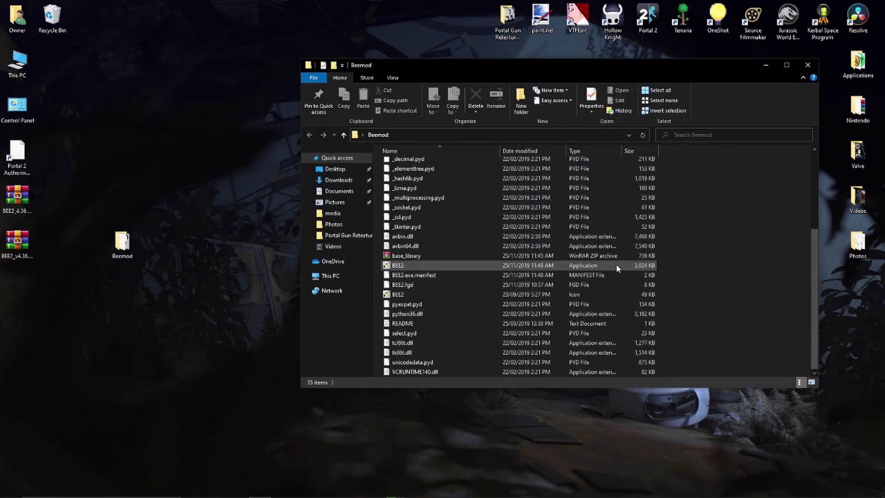
pyautogui.doubleClick(405, 265)
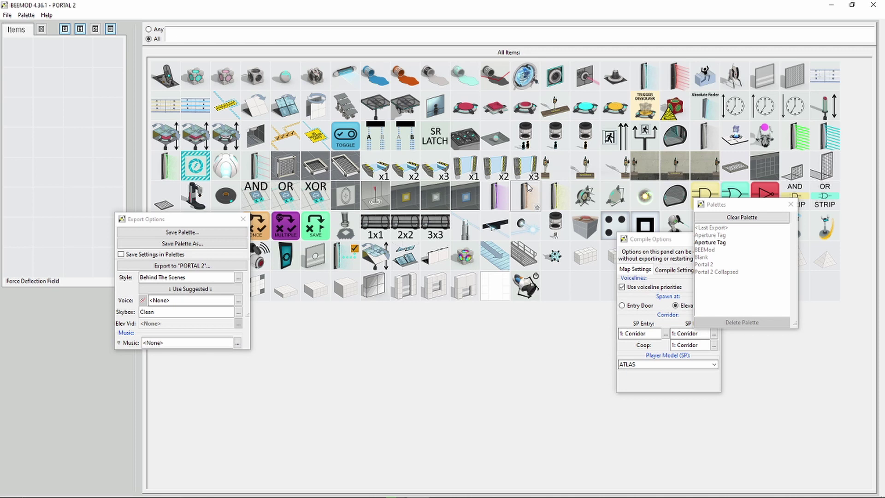
# - Reposition the Palettes window and cycle through the Aperture Tag, Blank and Portal 2 palettes
pyautogui.click(733, 227)
pyautogui.moveTo(724, 207); pyautogui.dragTo(757, 202)
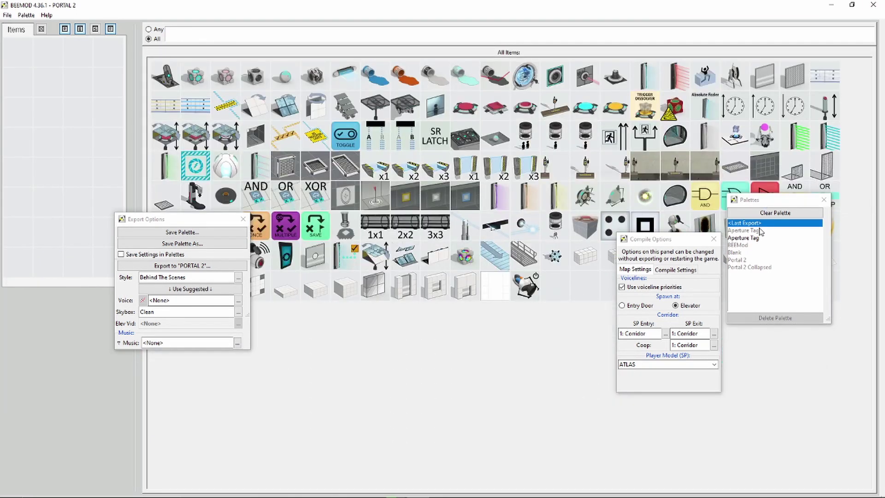
pyautogui.click(761, 230)
pyautogui.click(752, 237)
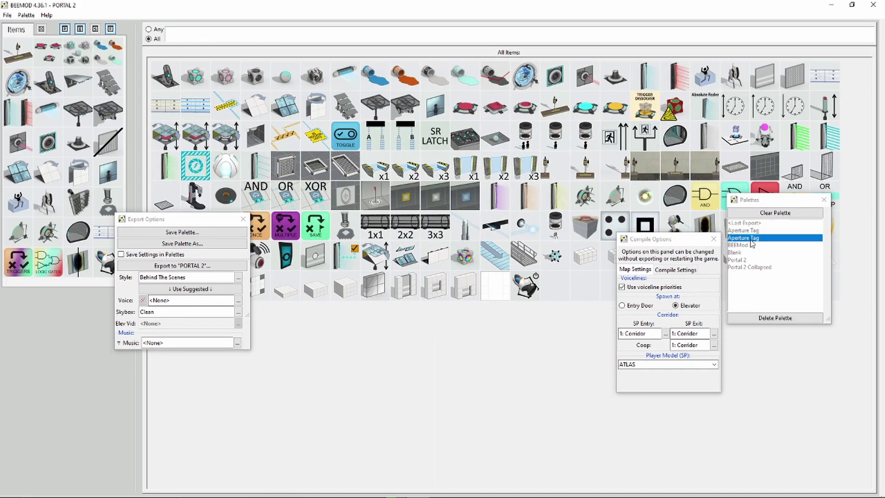
pyautogui.click(756, 252)
pyautogui.click(756, 259)
pyautogui.click(752, 230)
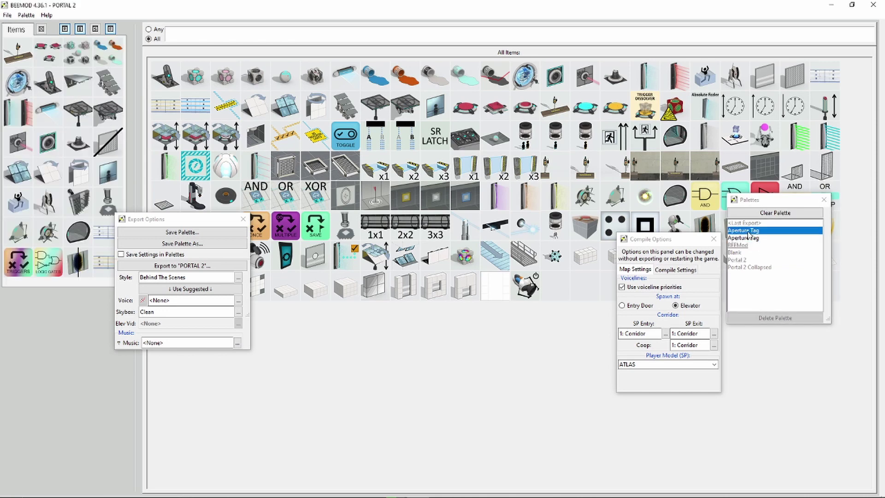
# - Preview Blank, Portal 2 Collapsed, Portal 2 and BEEMod, then settle on Aperture Tag and move the list aside
pyautogui.click(756, 238)
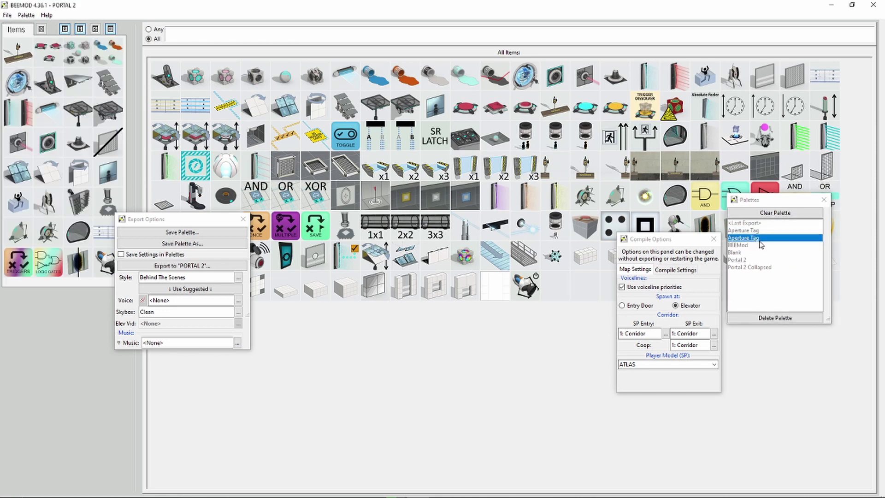
pyautogui.click(756, 252)
pyautogui.click(754, 267)
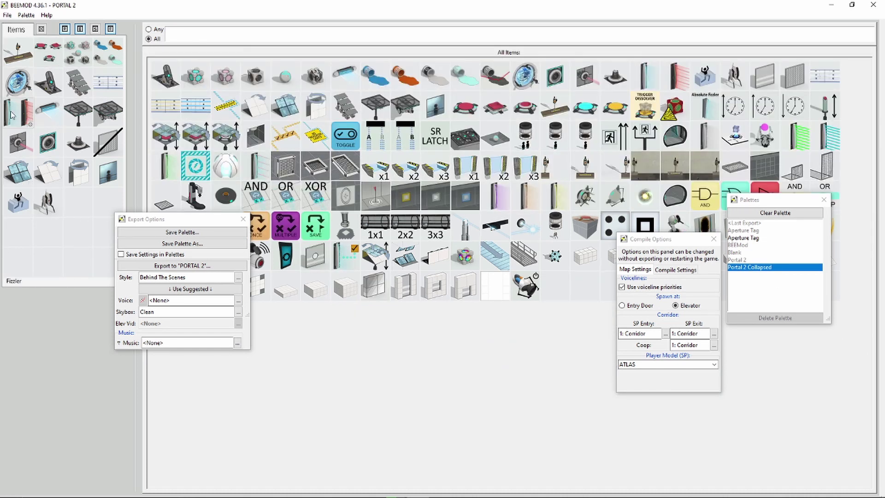
pyautogui.click(758, 260)
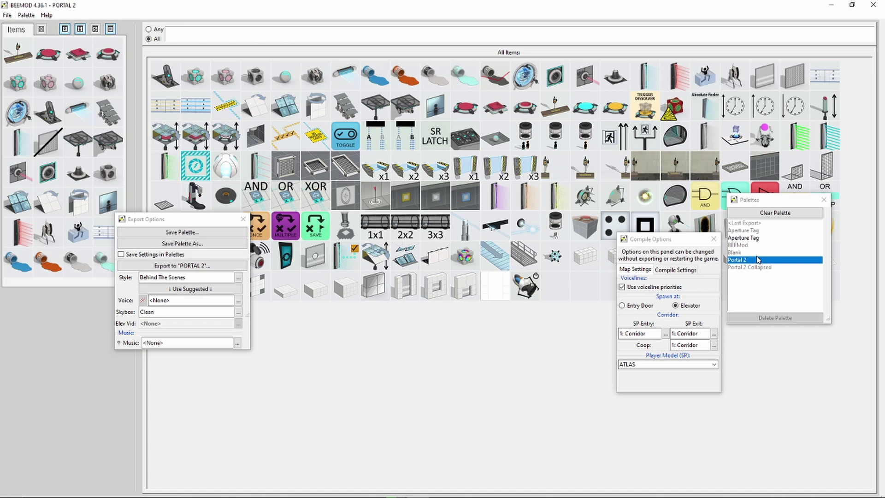
pyautogui.click(751, 253)
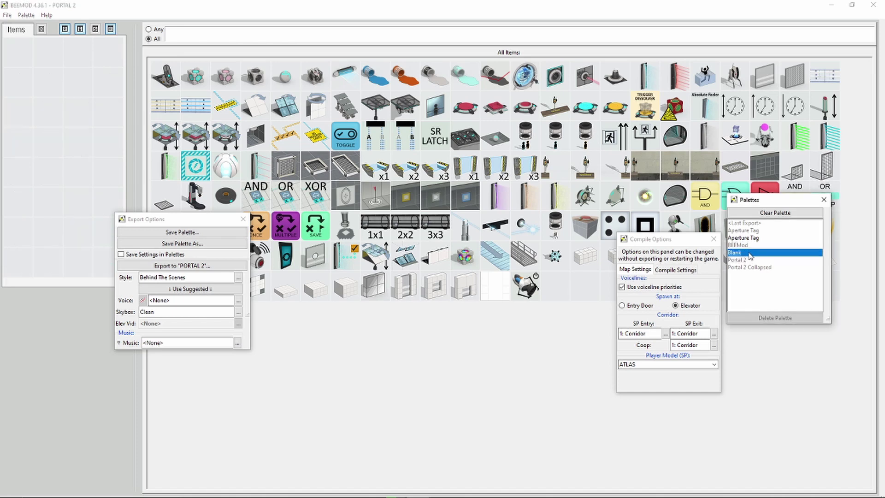
pyautogui.click(746, 247)
pyautogui.click(749, 230)
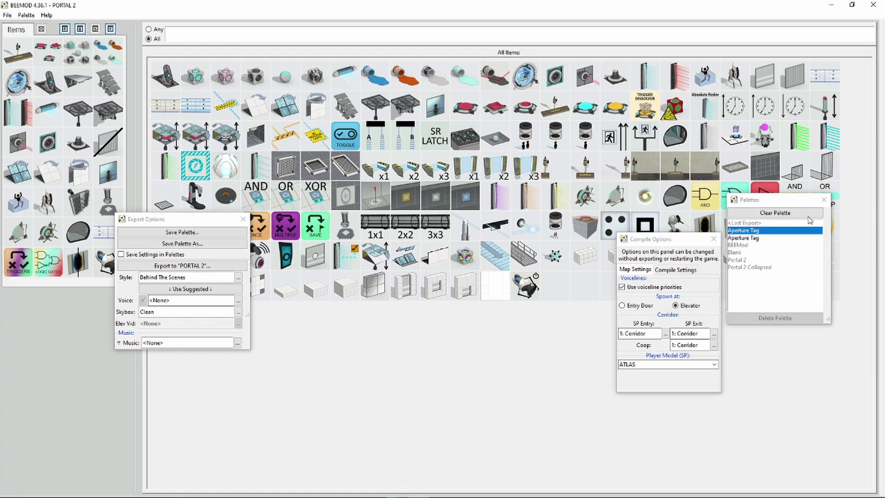
pyautogui.moveTo(792, 203); pyautogui.dragTo(831, 336)
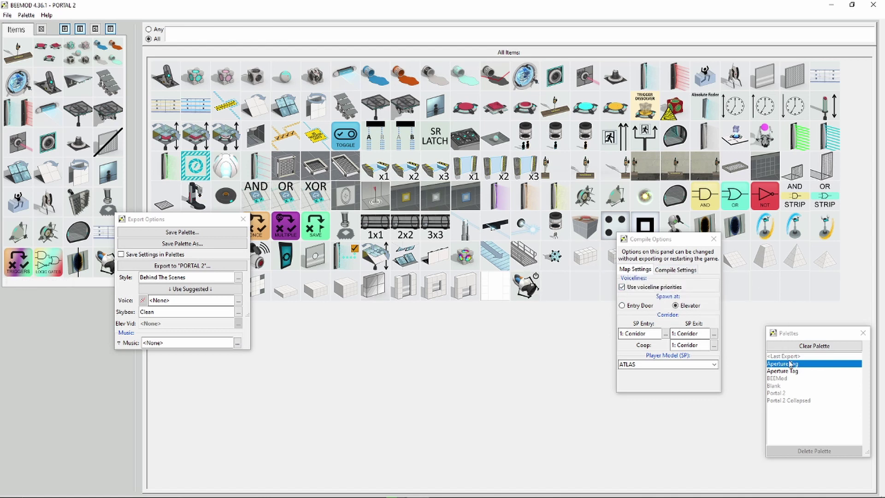
# - Look over the Map Settings and Compile Settings tabs of Compile Options
pyautogui.click(634, 311)
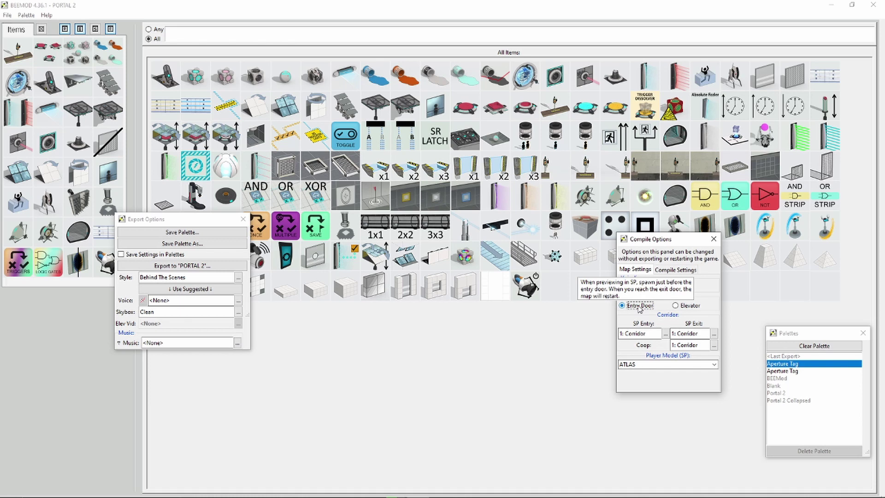
pyautogui.click(657, 364)
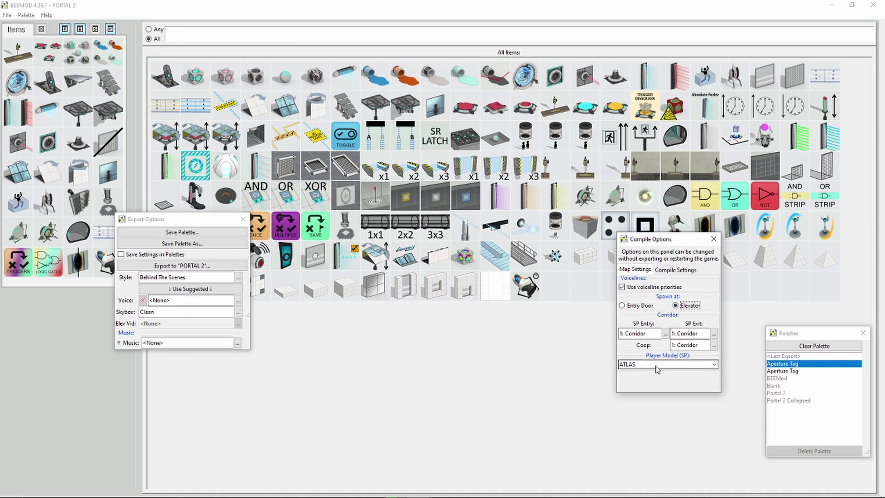
pyautogui.click(676, 270)
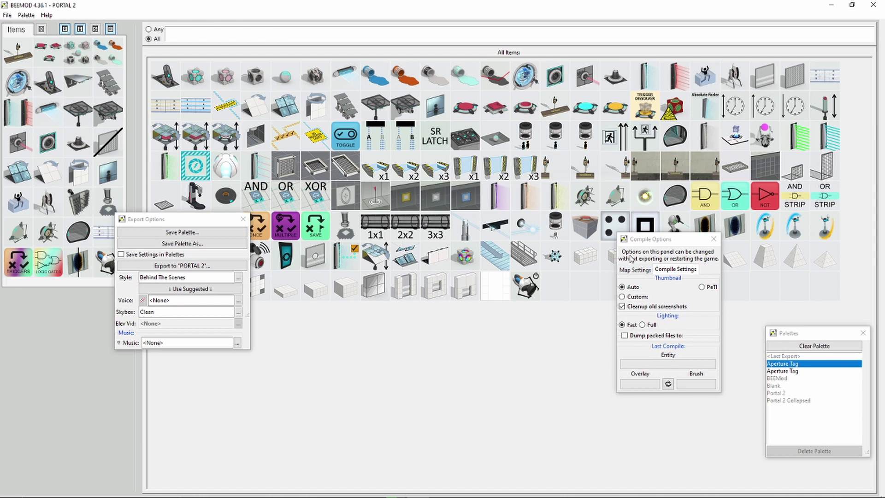
pyautogui.click(644, 272)
# - Drag the Compile Options and Export Options windows down, clear of the item grid
pyautogui.moveTo(661, 239); pyautogui.dragTo(668, 333)
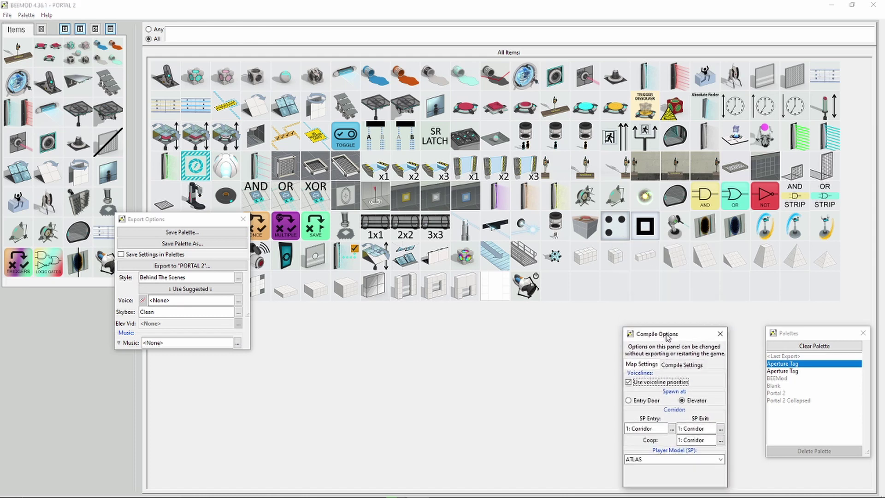
pyautogui.click(186, 223)
pyautogui.moveTo(186, 225)
pyautogui.mouseDown()
pyautogui.moveTo(69, 340)
pyautogui.moveTo(83, 339)
pyautogui.mouseUp()
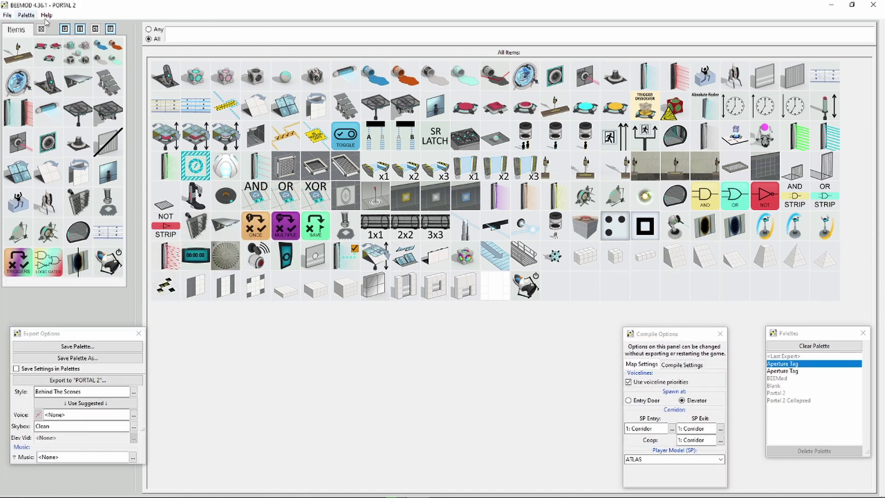
# - Hide the item properties, export, compile and palette windows and load the Blank palette
pyautogui.click(96, 30)
pyautogui.click(95, 30)
pyautogui.click(76, 29)
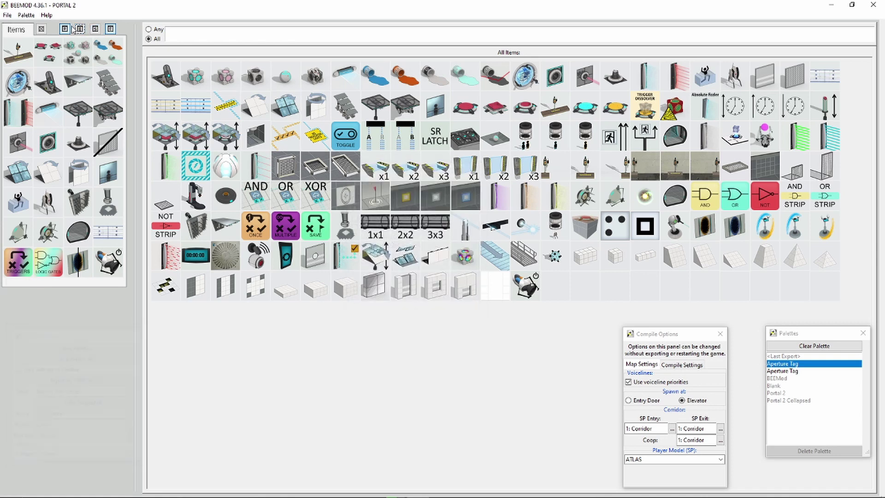
pyautogui.click(110, 29)
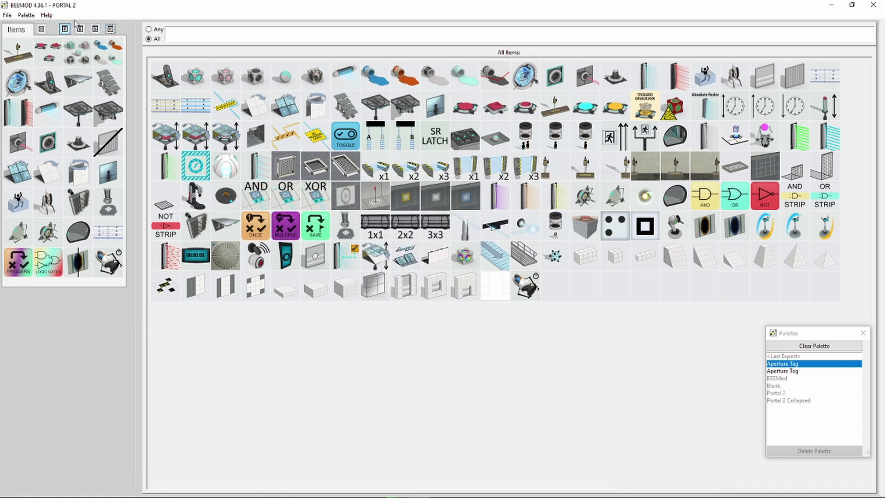
pyautogui.click(65, 30)
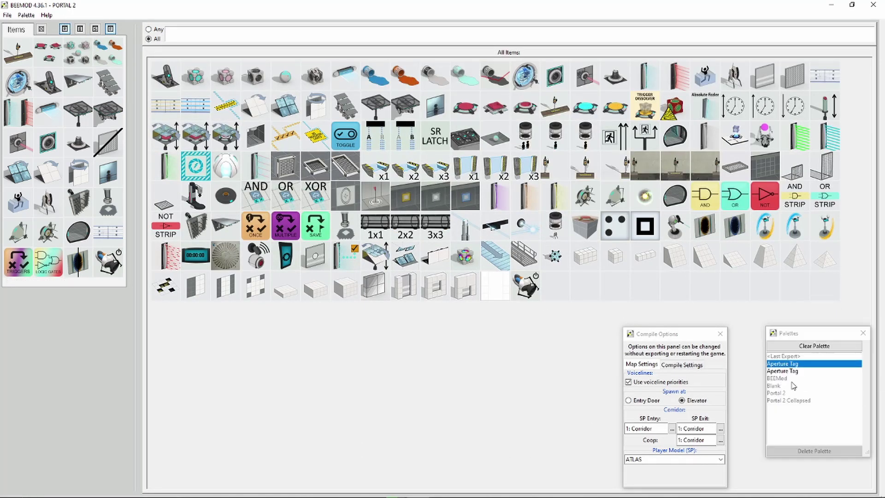
pyautogui.click(792, 386)
pyautogui.click(720, 333)
# - Add light strips, Square Neutral Light, Triggers, Retractable Cube Button, light bridge, sphere and gel items
pyautogui.click(863, 333)
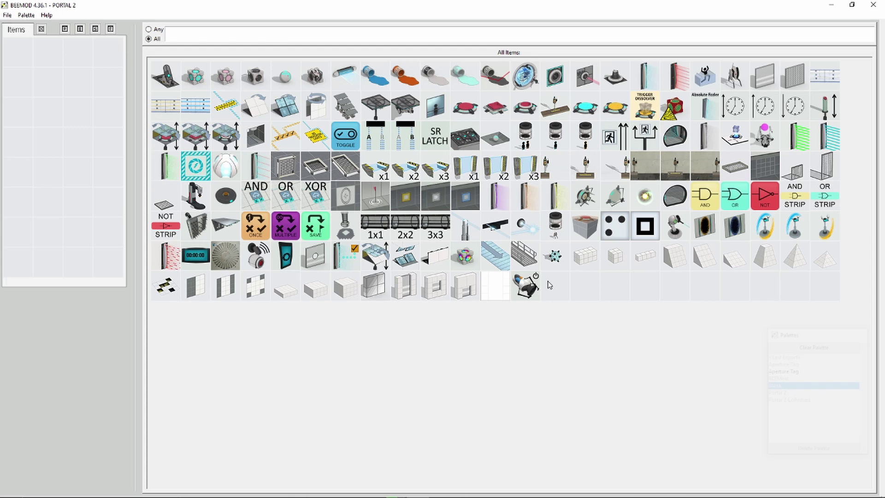
pyautogui.moveTo(495, 255)
pyautogui.mouseDown()
pyautogui.moveTo(138, 154)
pyautogui.moveTo(17, 51)
pyautogui.mouseUp()
pyautogui.moveTo(436, 197)
pyautogui.mouseDown()
pyautogui.moveTo(318, 176)
pyautogui.moveTo(84, 191)
pyautogui.moveTo(48, 52)
pyautogui.mouseUp()
pyautogui.moveTo(315, 226)
pyautogui.mouseDown()
pyautogui.moveTo(69, 158)
pyautogui.moveTo(78, 53)
pyautogui.moveTo(522, 296)
pyautogui.moveTo(563, 283)
pyautogui.mouseUp()
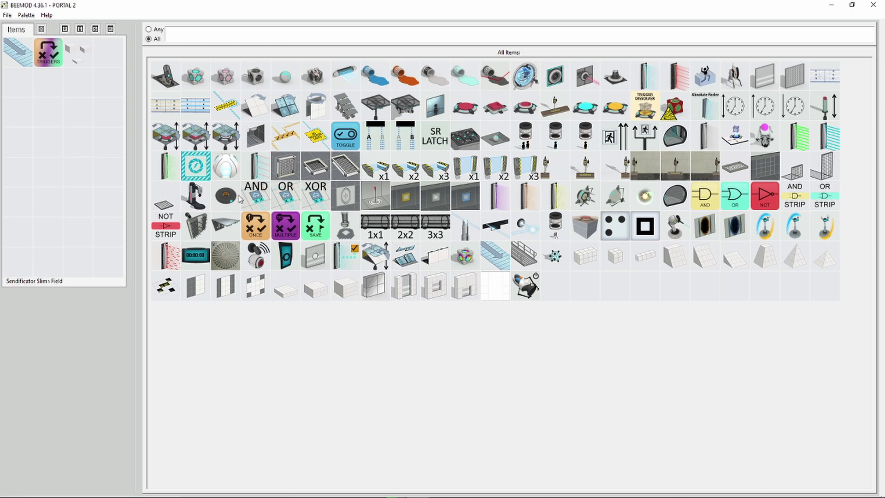
pyautogui.moveTo(195, 136); pyautogui.dragTo(13, 104)
pyautogui.moveTo(376, 167)
pyautogui.mouseDown()
pyautogui.moveTo(161, 149)
pyautogui.moveTo(18, 82)
pyautogui.mouseUp()
pyautogui.moveTo(226, 166)
pyautogui.mouseDown()
pyautogui.moveTo(123, 153)
pyautogui.moveTo(48, 82)
pyautogui.mouseUp()
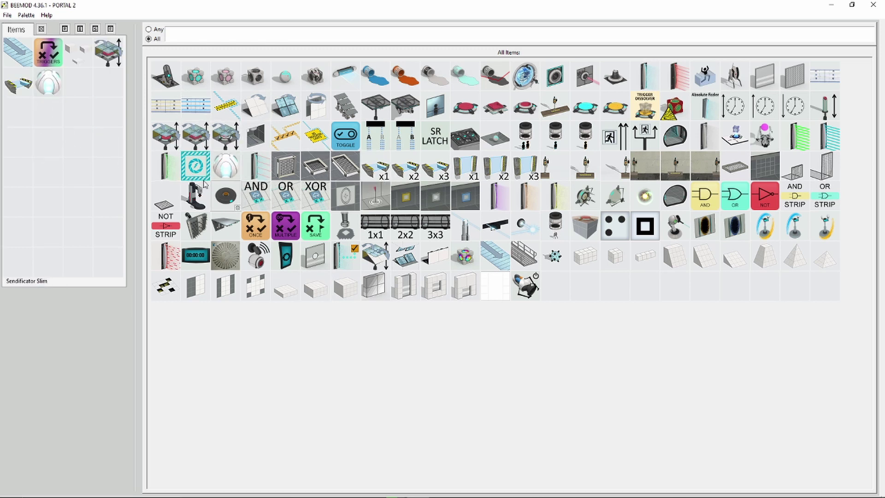
pyautogui.moveTo(165, 166); pyautogui.dragTo(79, 82)
pyautogui.moveTo(421, 79)
pyautogui.mouseDown()
pyautogui.moveTo(393, 71)
pyautogui.moveTo(108, 82)
pyautogui.mouseUp()
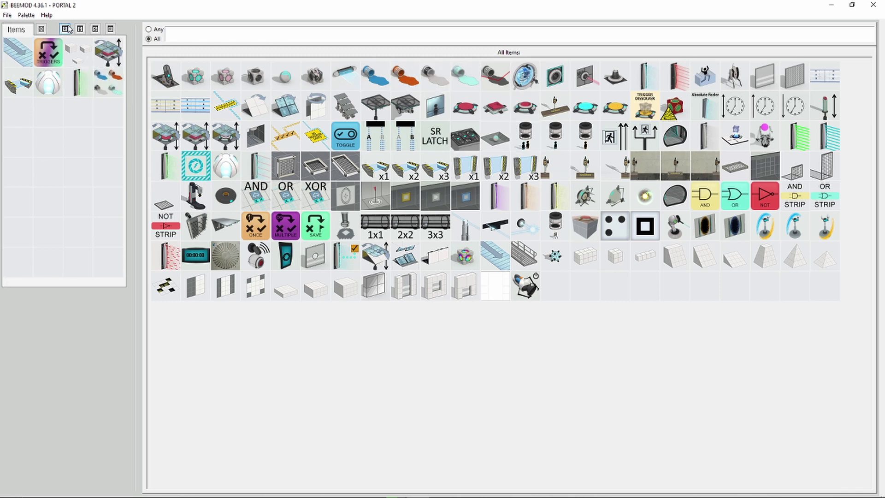
pyautogui.click(66, 29)
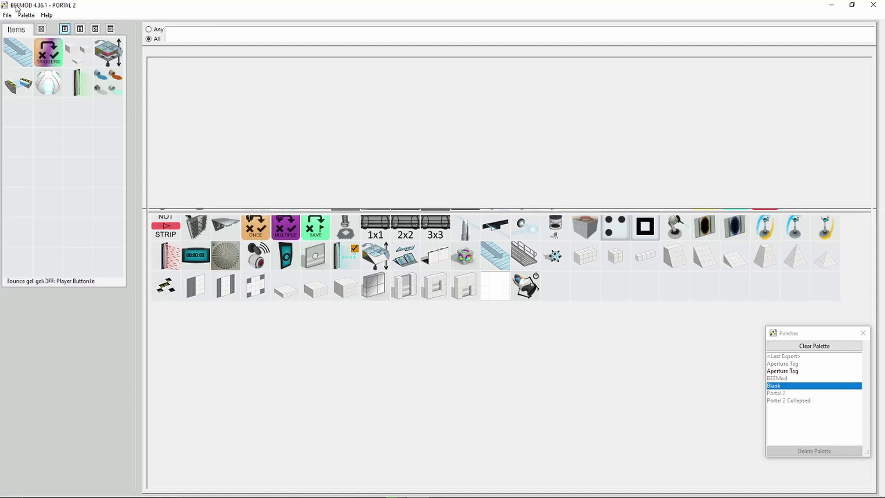
# - Set the export skybox to 2D BTS after previewing several skyboxes
pyautogui.click(79, 28)
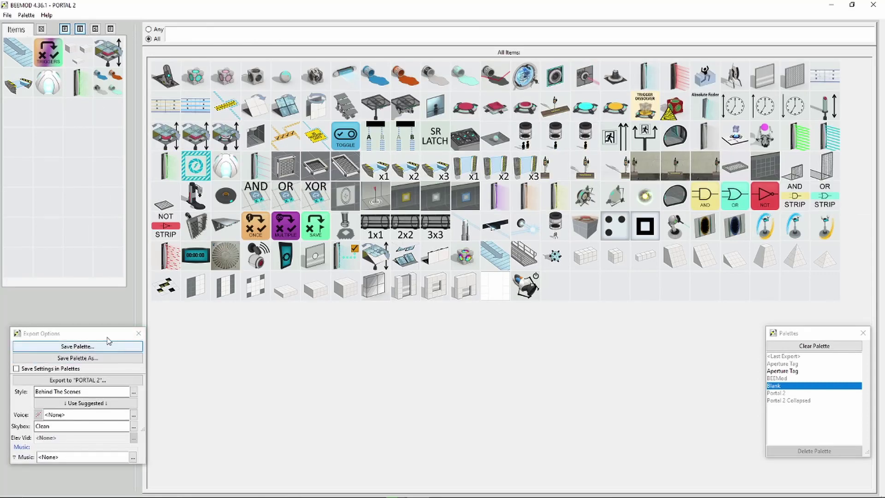
pyautogui.moveTo(108, 341)
pyautogui.mouseDown()
pyautogui.moveTo(320, 268)
pyautogui.moveTo(304, 232)
pyautogui.moveTo(258, 223)
pyautogui.mouseUp()
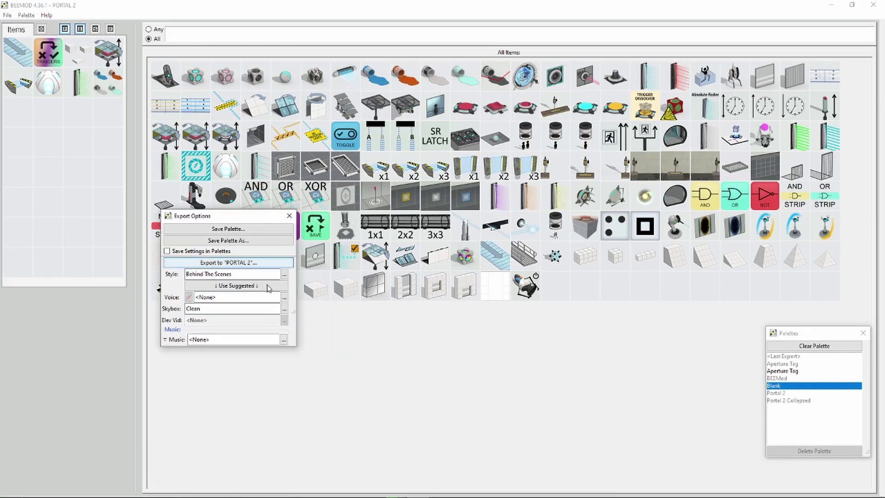
pyautogui.click(236, 311)
pyautogui.click(386, 260)
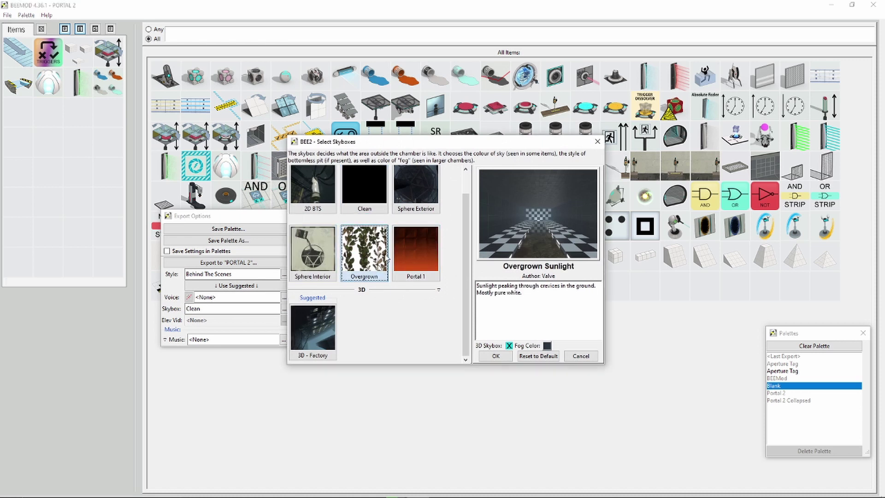
pyautogui.click(416, 251)
pyautogui.click(312, 251)
pyautogui.click(312, 329)
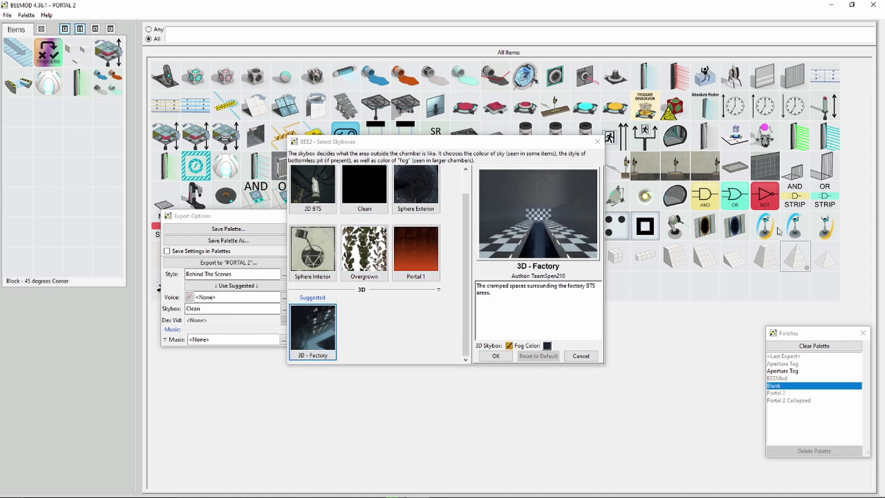
pyautogui.scroll(2, 369, 253)
pyautogui.click(415, 210)
pyautogui.click(312, 210)
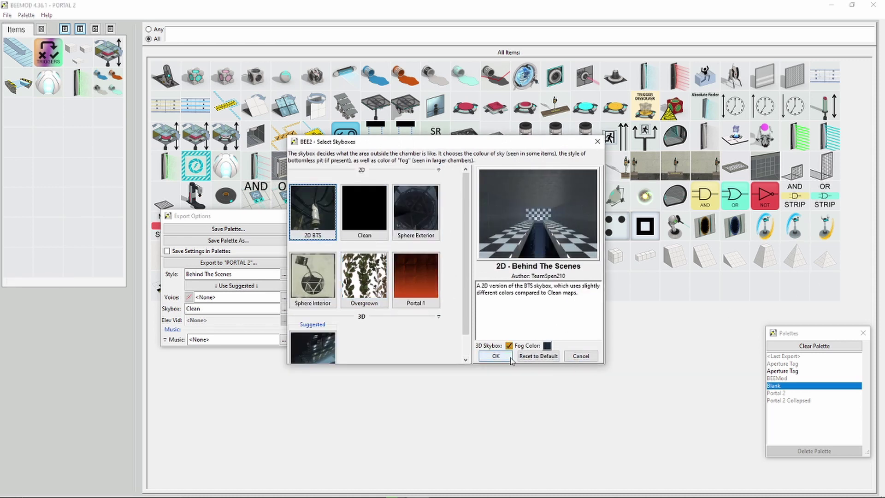
pyautogui.click(495, 354)
# - Set the export voice to GLaDOS (P1) after previewing Wheatley and Nigel voice lines
pyautogui.click(244, 297)
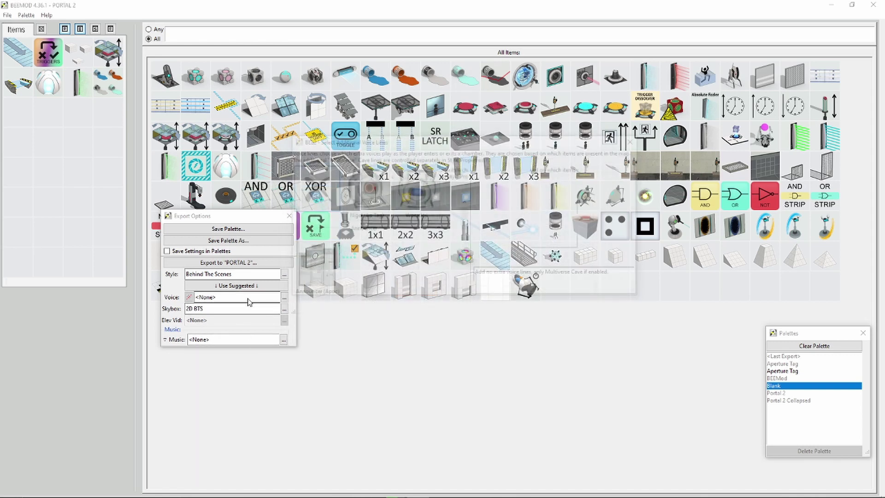
pyautogui.click(416, 191)
pyautogui.scroll(-1, 406, 217)
pyautogui.click(369, 194)
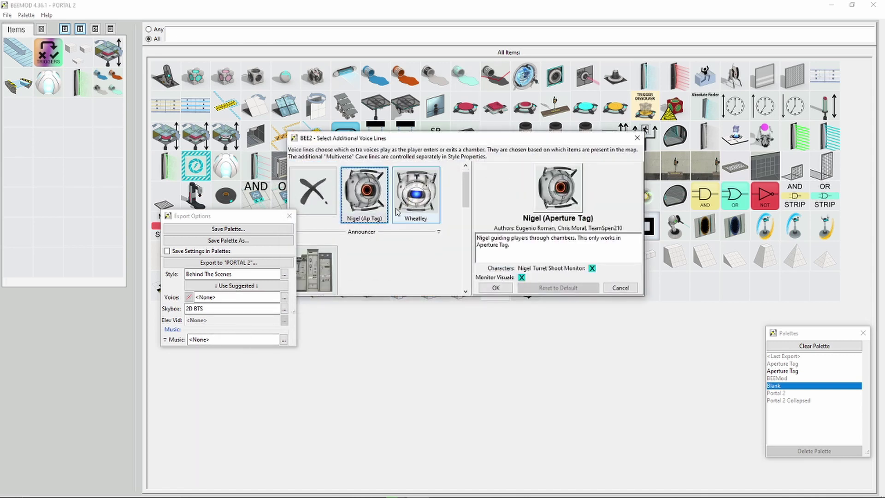
pyautogui.scroll(-3, 410, 221)
pyautogui.scroll(-5, 412, 223)
pyautogui.click(329, 258)
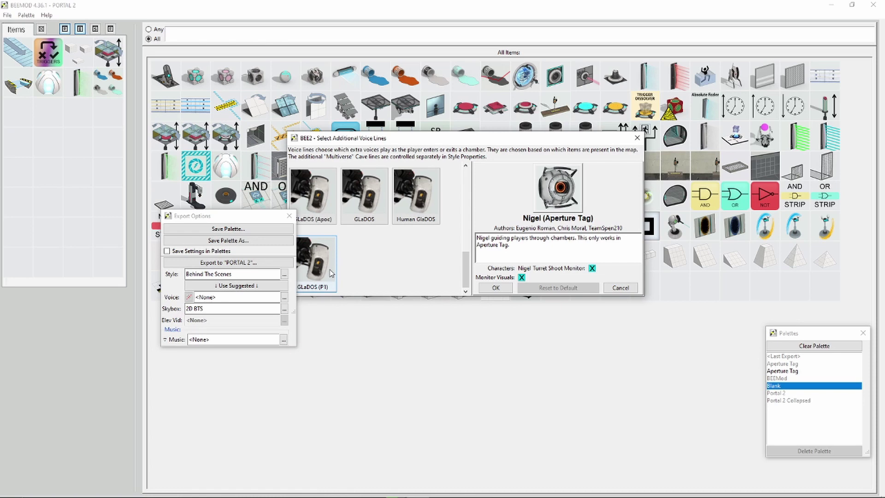
pyautogui.click(495, 288)
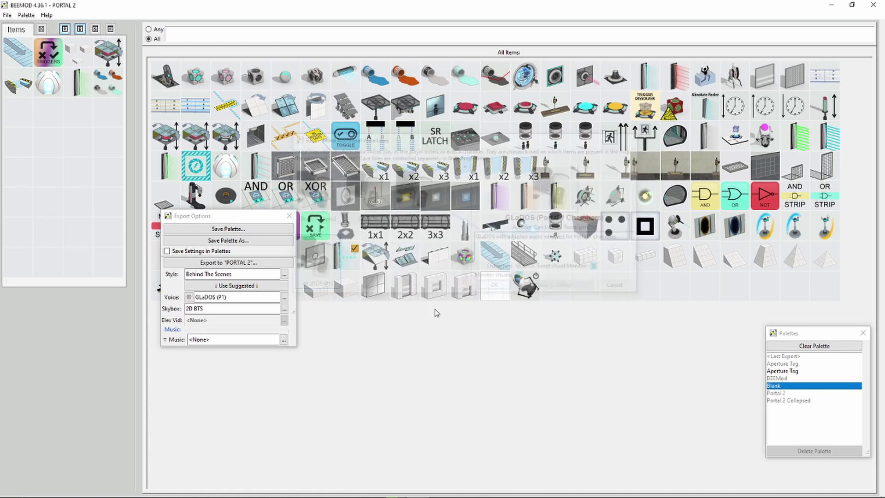
pyautogui.click(262, 286)
pyautogui.click(265, 290)
pyautogui.click(266, 292)
# - Change the export style to Original Clean
pyautogui.click(262, 285)
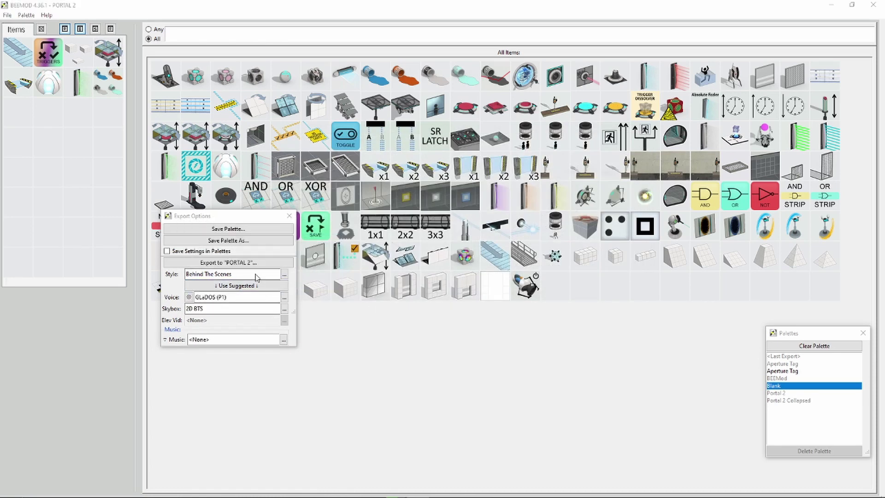
pyautogui.click(257, 275)
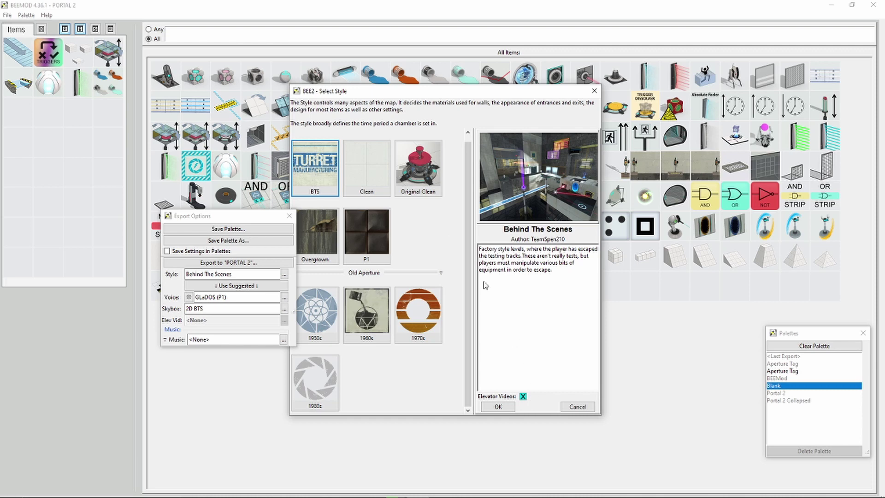
pyautogui.click(409, 177)
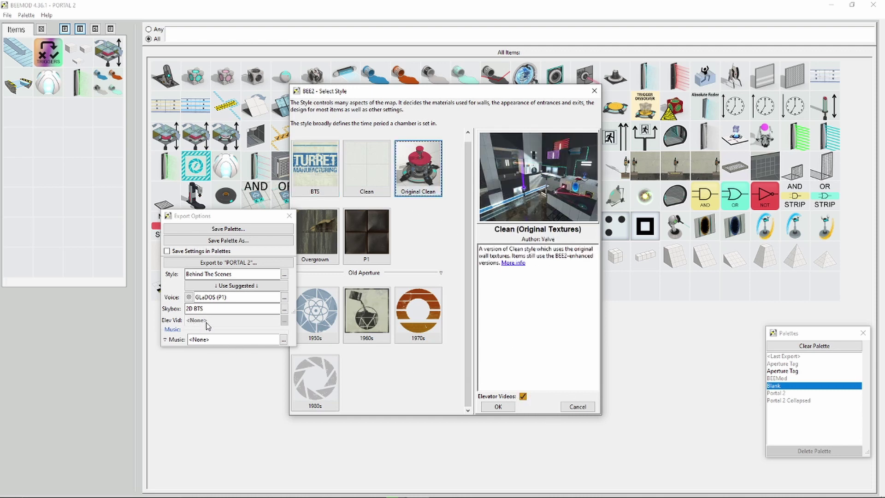
pyautogui.click(499, 406)
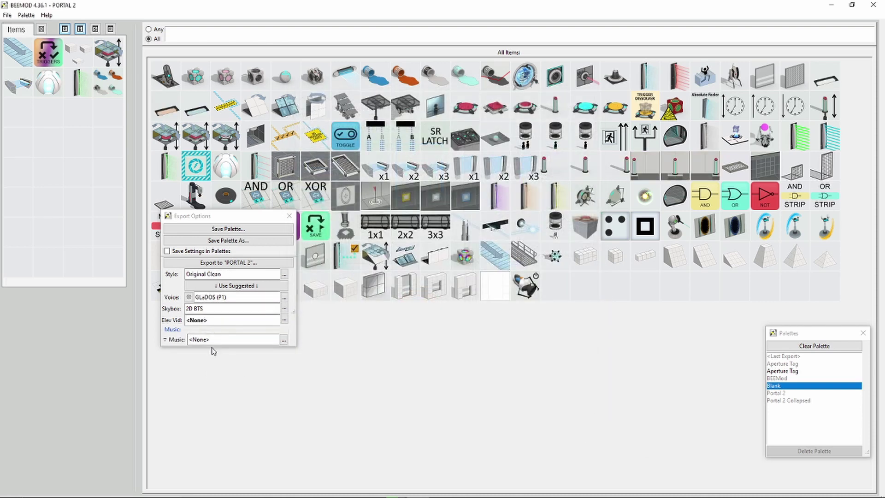
# - Browse the elevator videos and voice lines, closing both dialogs without changes
pyautogui.click(225, 321)
pyautogui.click(364, 275)
pyautogui.click(416, 215)
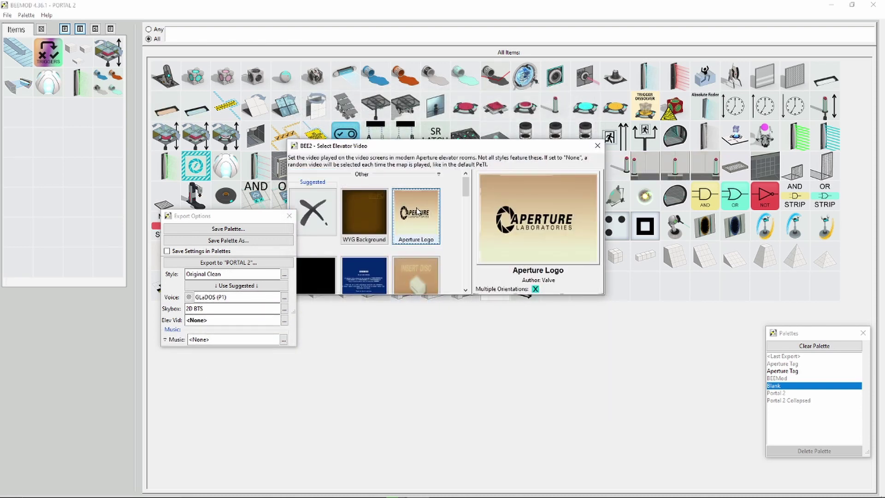
pyautogui.click(368, 221)
pyautogui.scroll(-3, 388, 229)
pyautogui.click(318, 215)
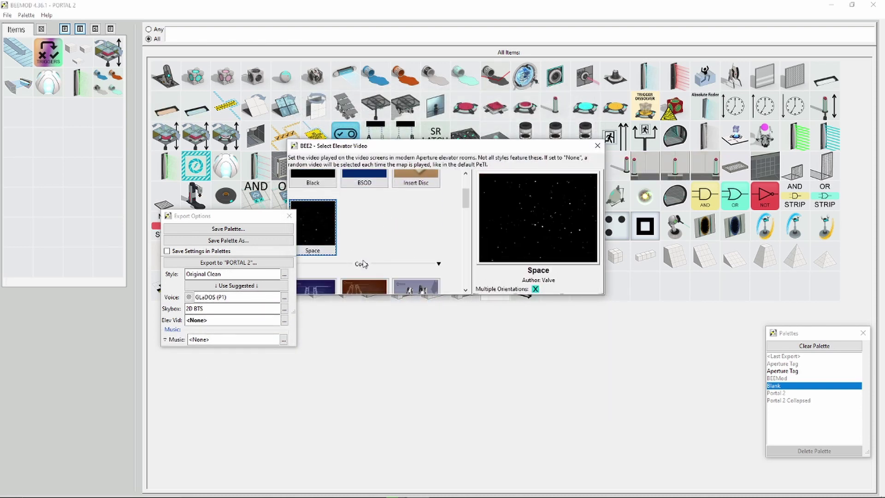
pyautogui.scroll(-3, 394, 242)
pyautogui.click(318, 265)
pyautogui.scroll(-2, 376, 230)
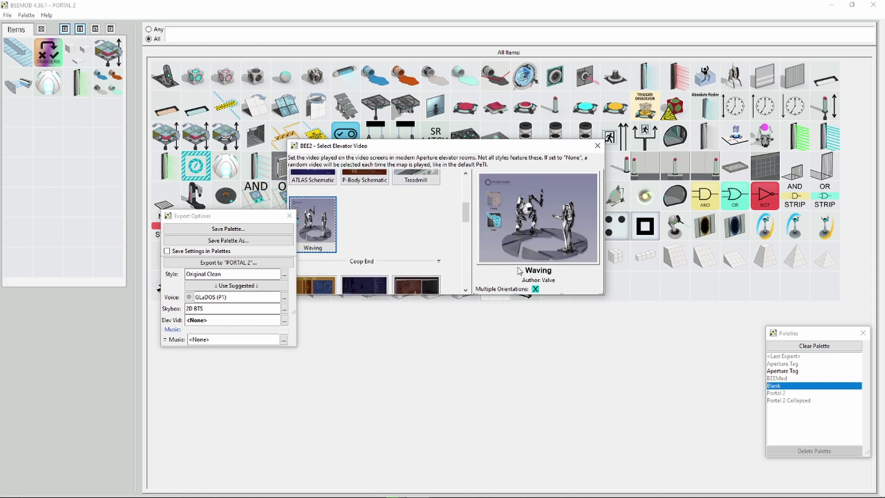
pyautogui.click(597, 144)
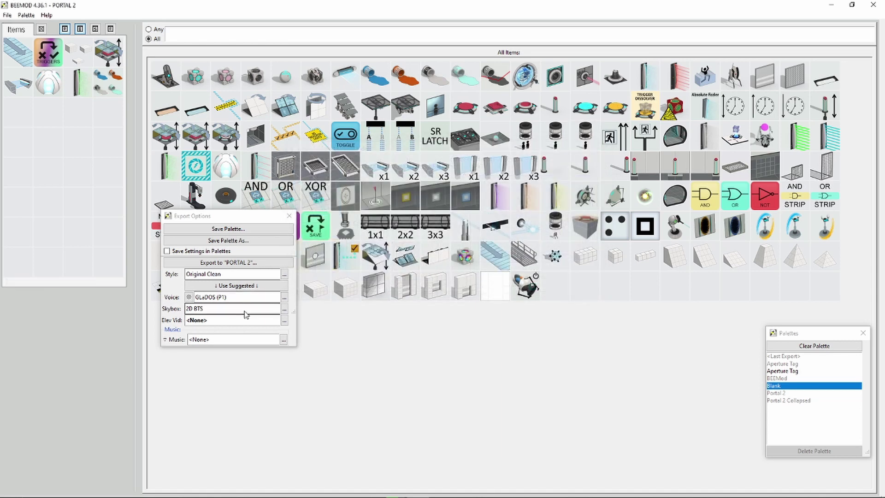
pyautogui.click(255, 299)
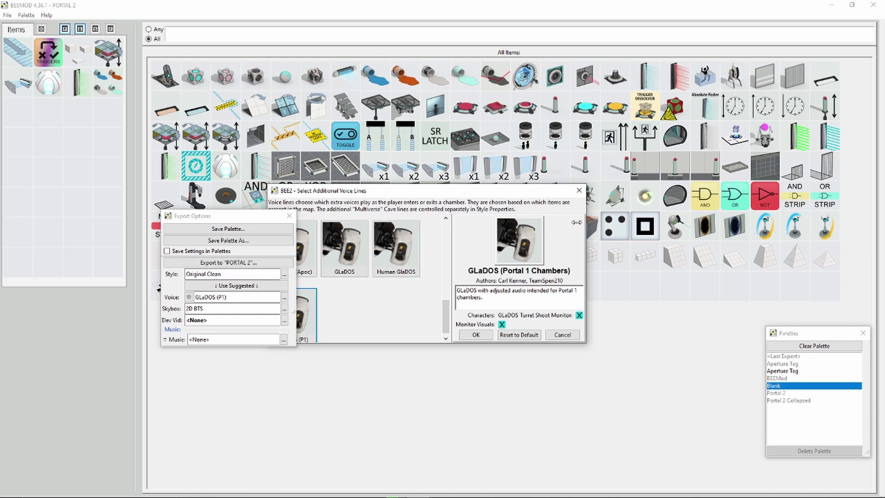
pyautogui.click(579, 190)
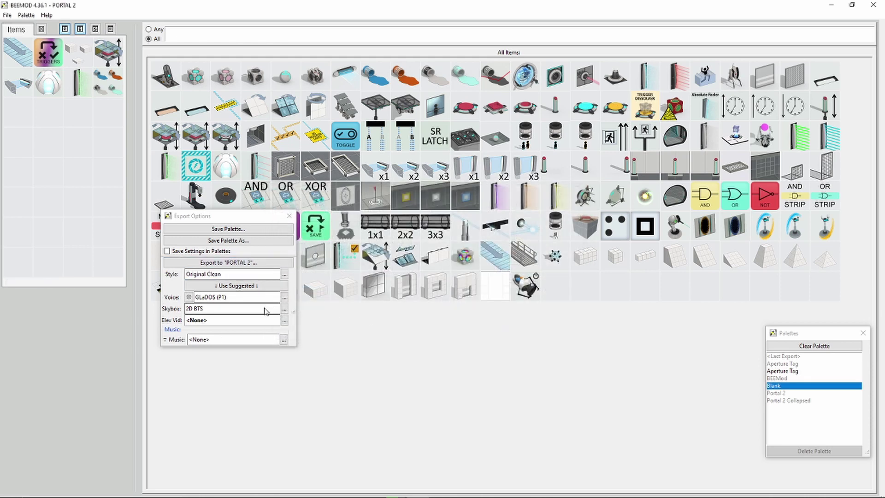
# - Try the Overgrown style, then pick the P1 tile and confirm Portal 1 Style
pyautogui.click(248, 274)
pyautogui.click(373, 257)
pyautogui.click(334, 242)
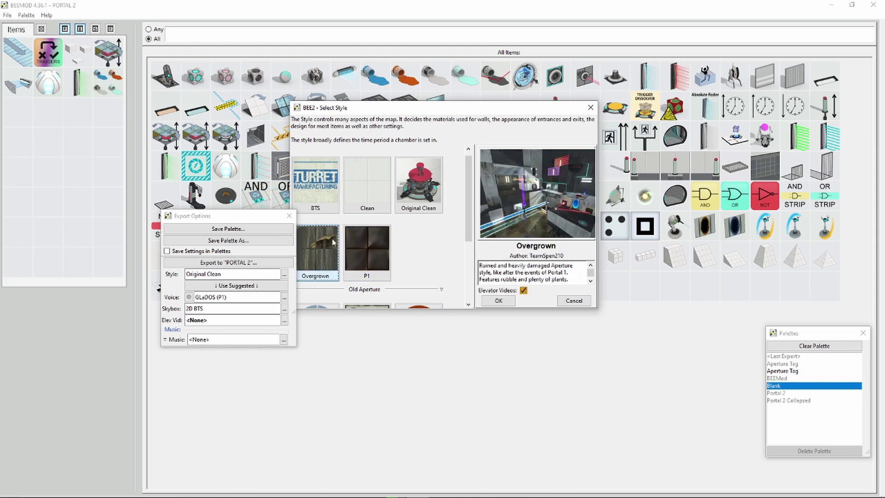
pyautogui.doubleClick(317, 252)
pyautogui.click(248, 274)
pyautogui.click(373, 305)
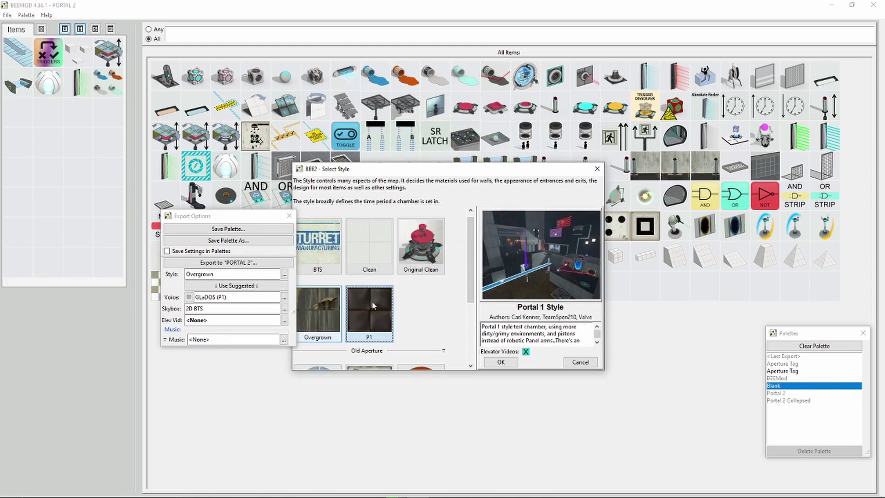
pyautogui.scroll(-2, 522, 330)
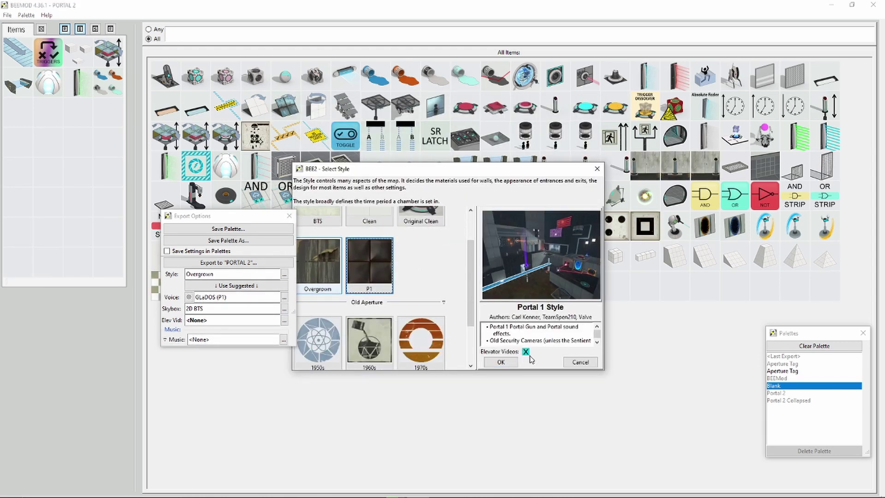
pyautogui.click(500, 362)
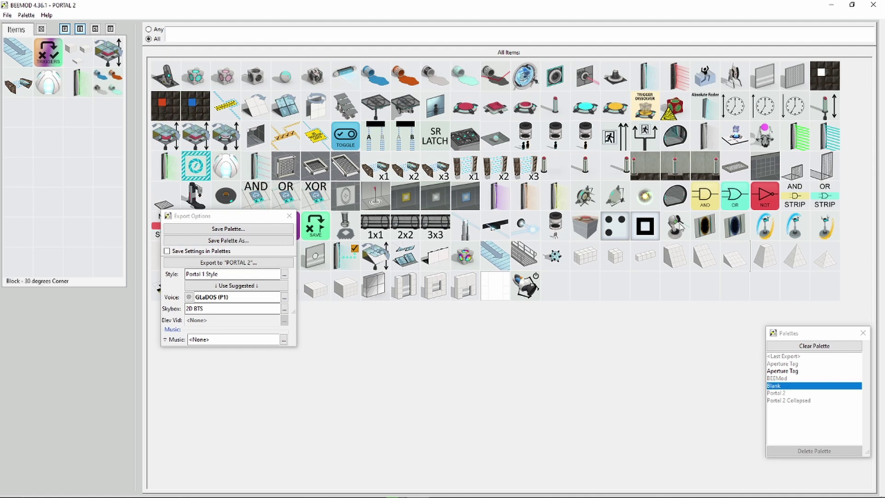
# - Export the selected items and Portal 1 Style to Portal 2, then confirm launching the game
pyautogui.click(253, 267)
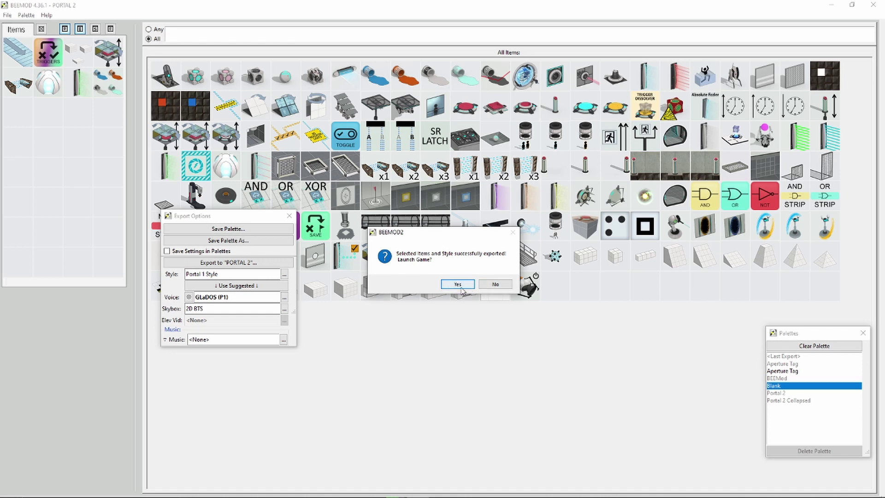
pyautogui.click(461, 287)
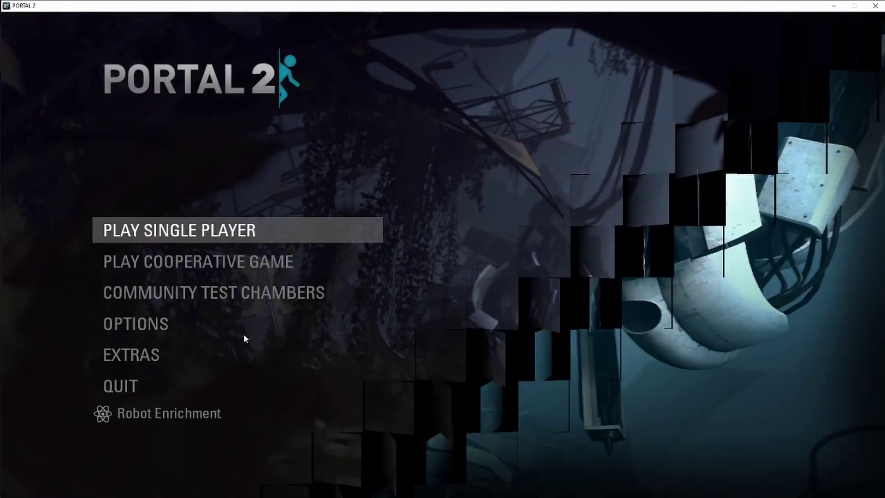
# - Start a New Test Chamber from Community Test Chambers > Create Test Chambers
pyautogui.click(212, 290)
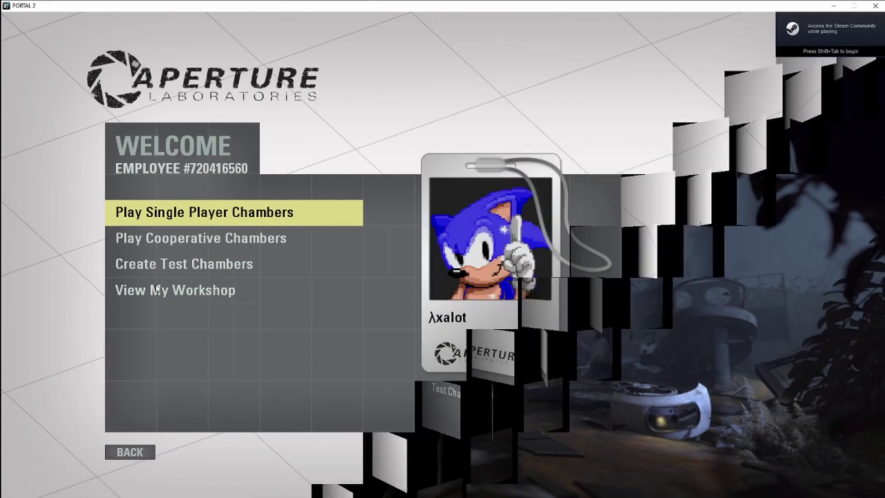
pyautogui.click(158, 272)
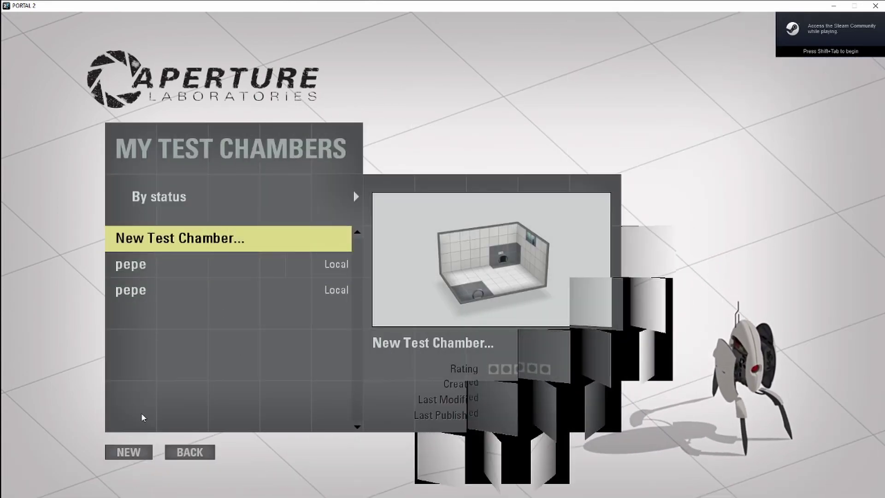
pyautogui.click(143, 456)
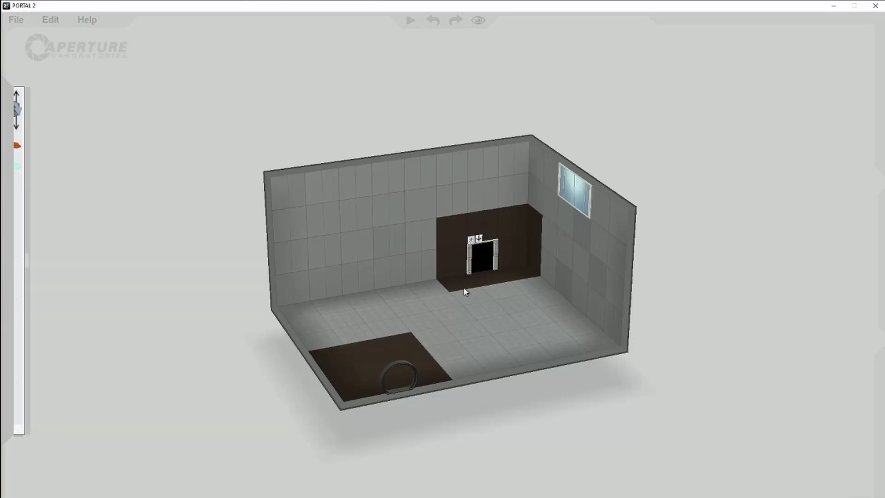
# - Place a light bridge on the chamber's wall panel
pyautogui.rightClick(450, 327)
pyautogui.scroll(5, 451, 328)
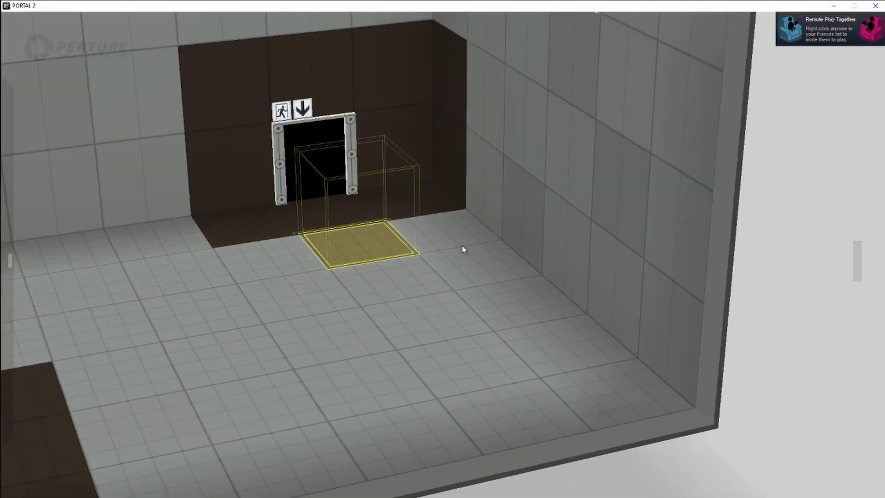
pyautogui.scroll(10, 482, 250)
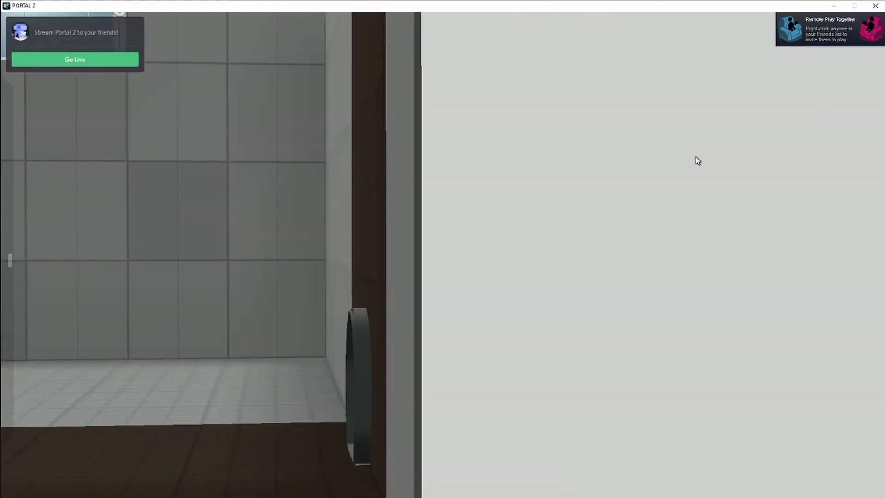
pyautogui.scroll(-5, 696, 156)
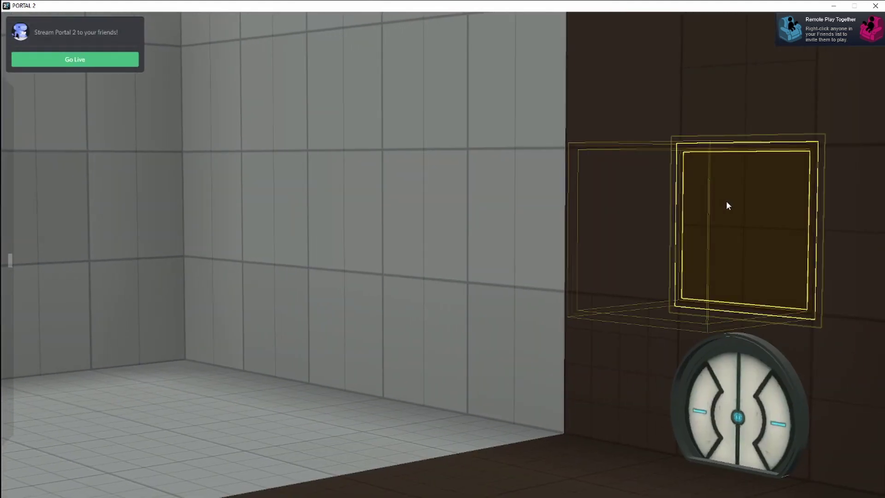
pyautogui.moveTo(83, 101); pyautogui.dragTo(375, 214)
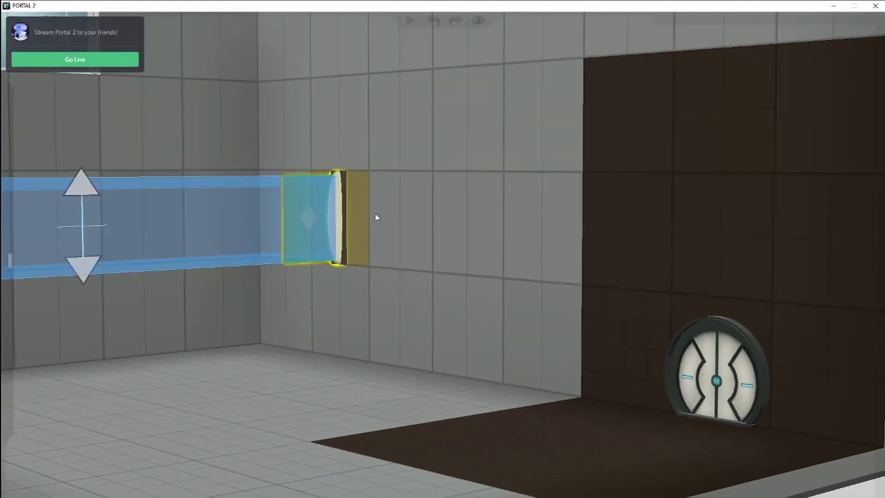
pyautogui.moveTo(470, 241)
pyautogui.mouseDown()
pyautogui.moveTo(367, 249)
pyautogui.moveTo(409, 322)
pyautogui.mouseUp()
# - Add a gel dropper to the chamber wall
pyautogui.rightClick(410, 321)
pyautogui.click(6, 252)
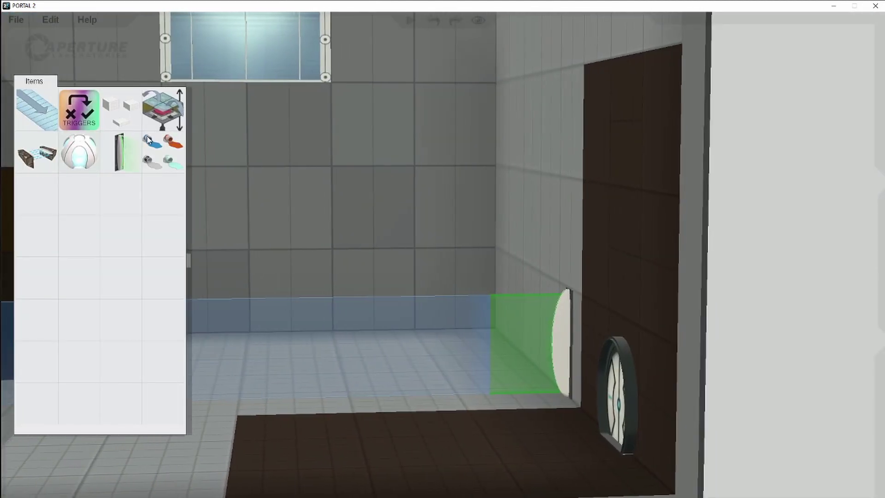
pyautogui.moveTo(82, 101); pyautogui.dragTo(307, 194)
# - Place an emitter pair on the floor and another emitter on the back wall
pyautogui.click(9, 260)
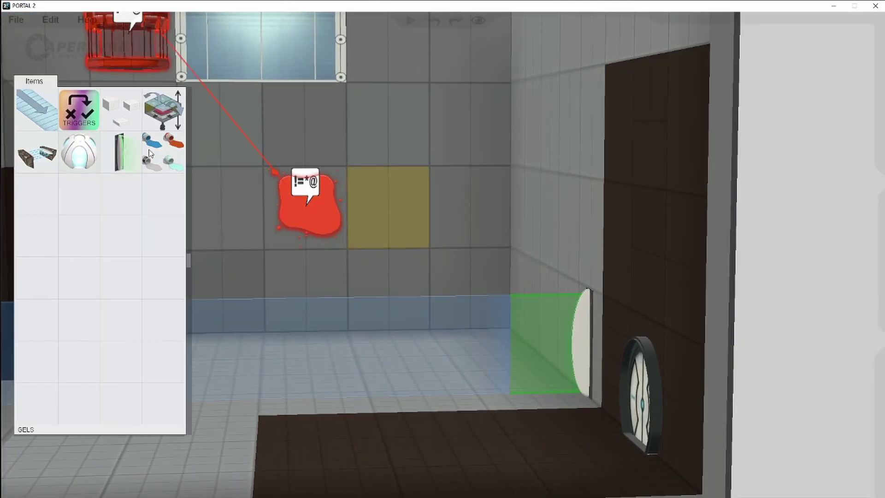
pyautogui.moveTo(75, 103)
pyautogui.mouseDown()
pyautogui.moveTo(349, 247)
pyautogui.moveTo(422, 337)
pyautogui.moveTo(303, 337)
pyautogui.mouseUp()
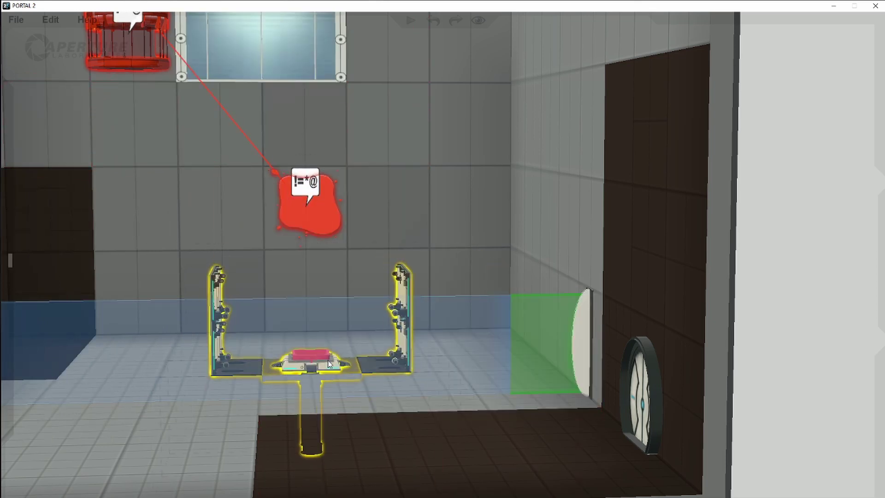
pyautogui.click(9, 260)
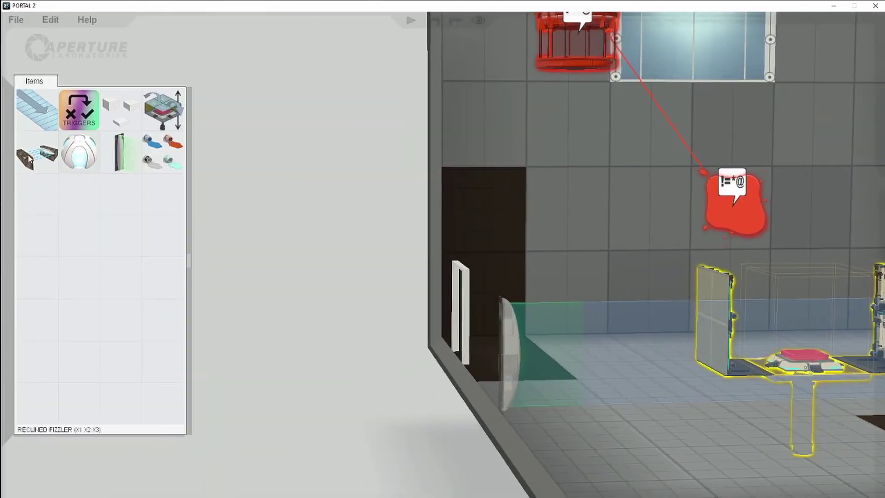
pyautogui.moveTo(30, 148)
pyautogui.mouseDown()
pyautogui.moveTo(537, 232)
pyautogui.moveTo(479, 263)
pyautogui.moveTo(540, 391)
pyautogui.moveTo(561, 414)
pyautogui.moveTo(484, 376)
pyautogui.moveTo(235, 406)
pyautogui.moveTo(276, 376)
pyautogui.moveTo(400, 404)
pyautogui.moveTo(668, 395)
pyautogui.moveTo(613, 326)
pyautogui.moveTo(623, 342)
pyautogui.moveTo(677, 358)
pyautogui.moveTo(608, 379)
pyautogui.moveTo(443, 378)
pyautogui.moveTo(600, 129)
pyautogui.moveTo(451, 210)
pyautogui.moveTo(494, 203)
pyautogui.moveTo(521, 210)
pyautogui.mouseUp()
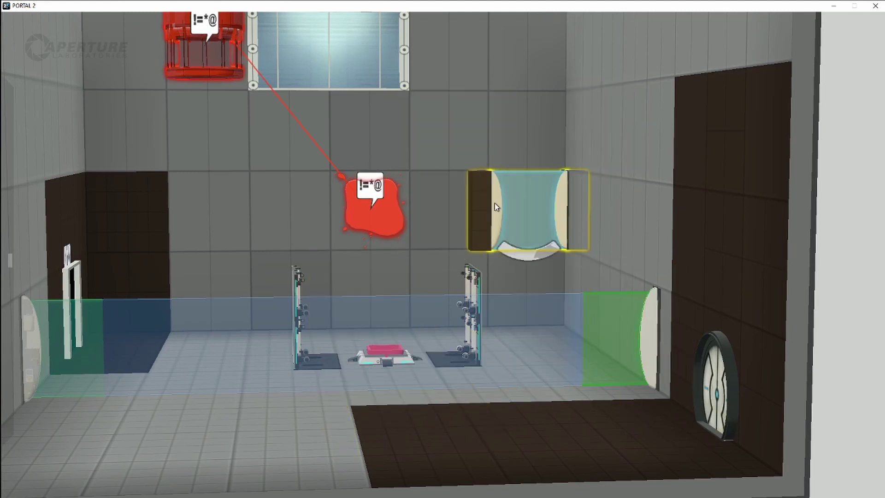
pyautogui.moveTo(1, 265)
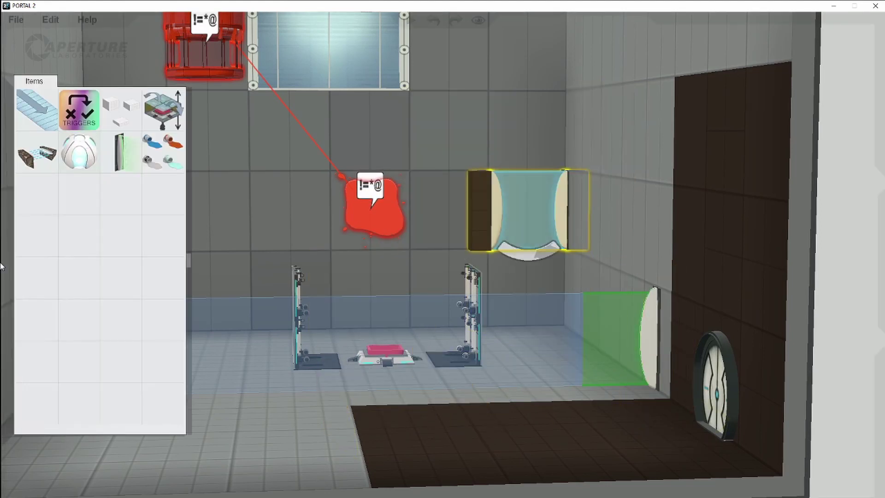